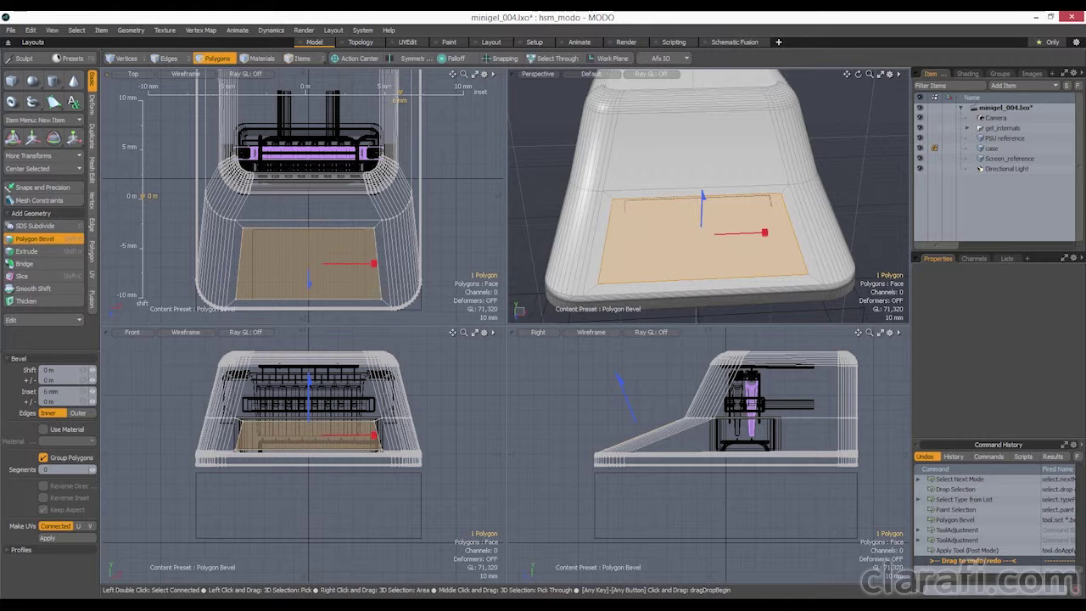
# Turn on X symmetry and move the two front corner vertices of the inset screen polygon 5 mm inward along X
pyautogui.press('space')
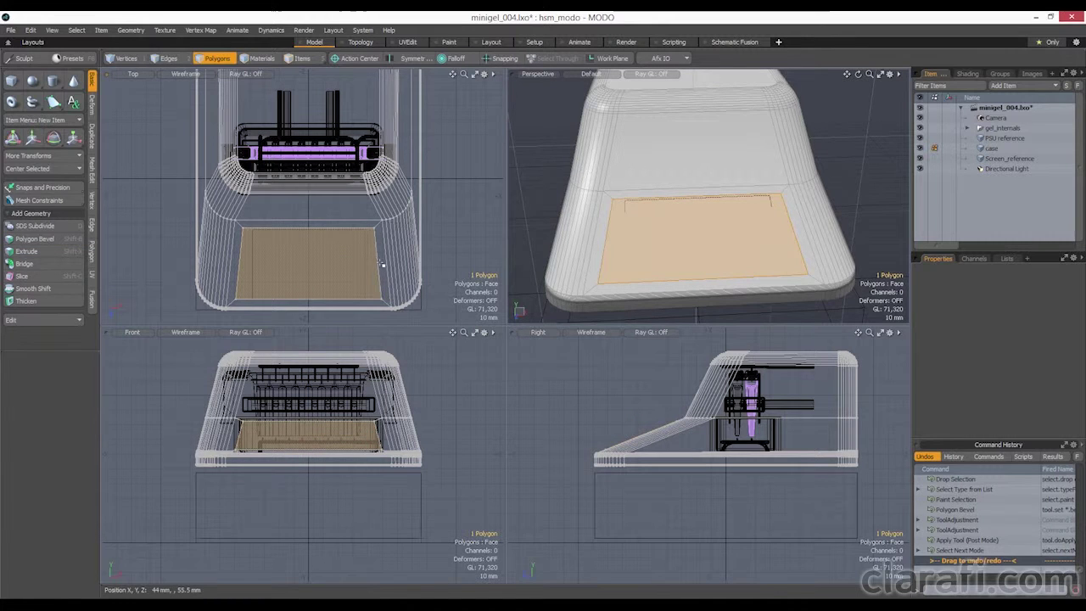
pyautogui.click(411, 59)
pyautogui.press('1')
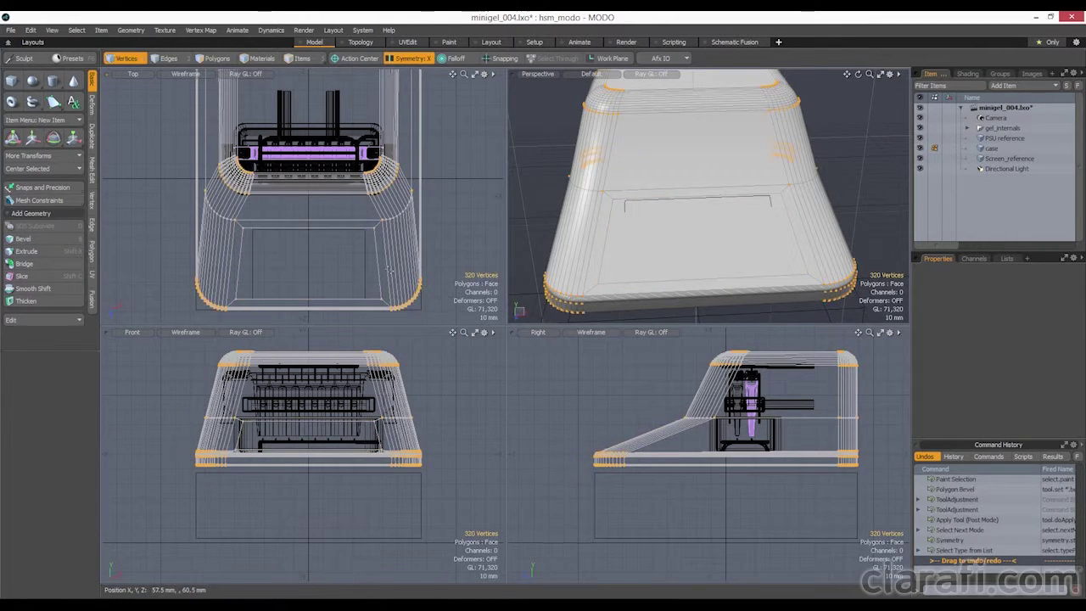
pyautogui.click(381, 303)
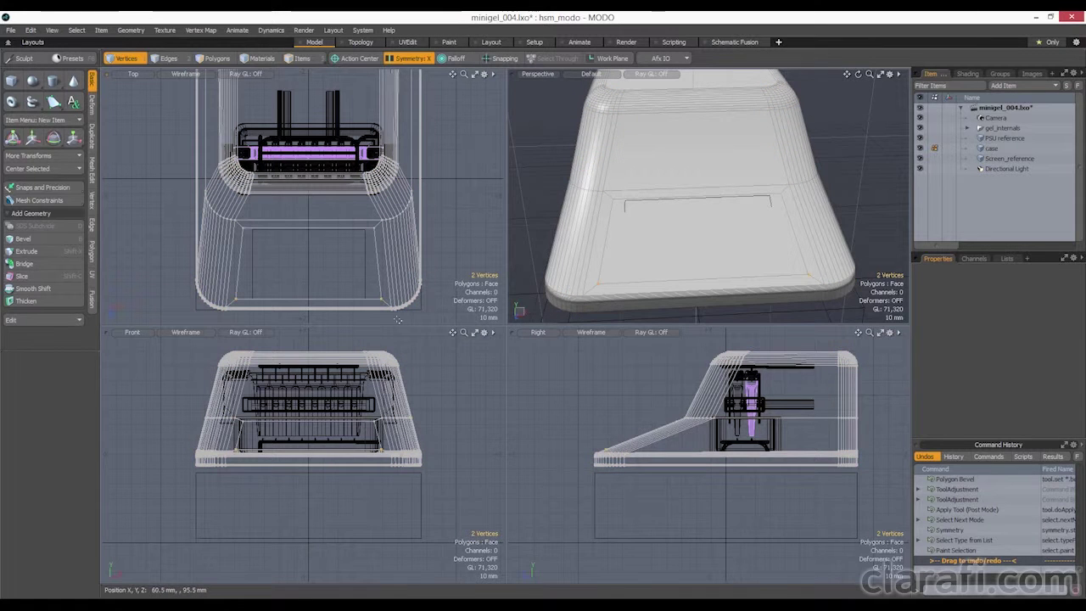
pyautogui.press('y')
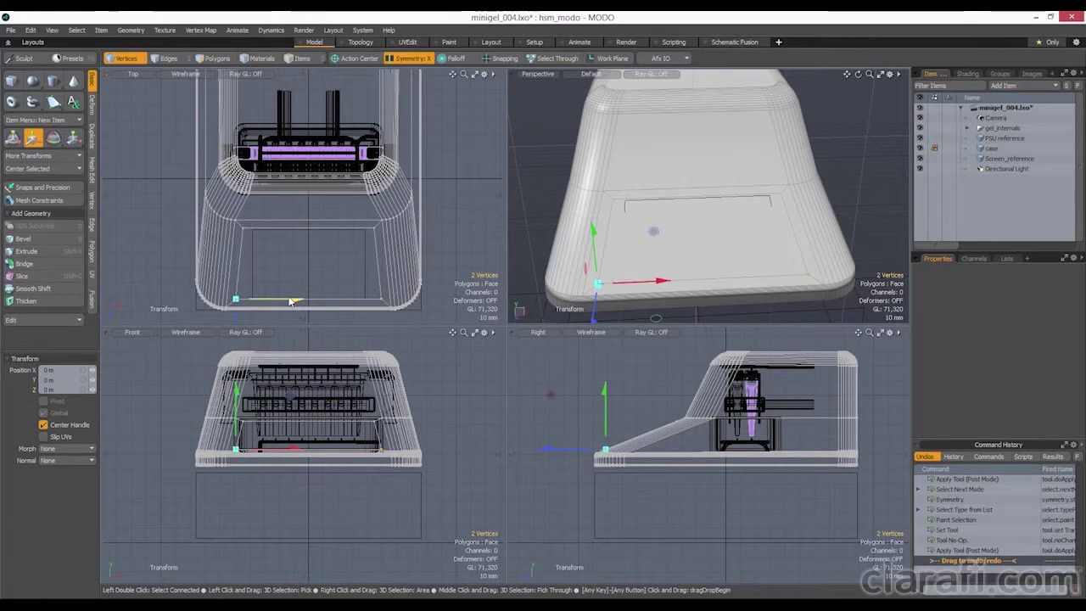
pyautogui.moveTo(290, 301); pyautogui.dragTo(297, 301)
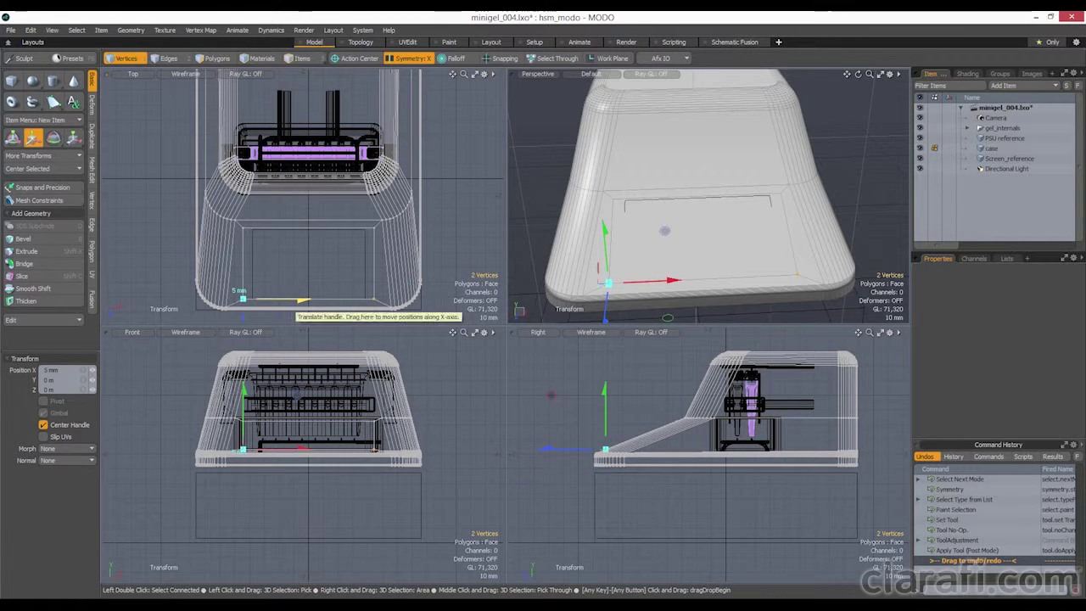
pyautogui.press('q')
# Move both side edges of the screen polygon 5.5 mm inward along X to match the screen reference outline
pyautogui.press('2')
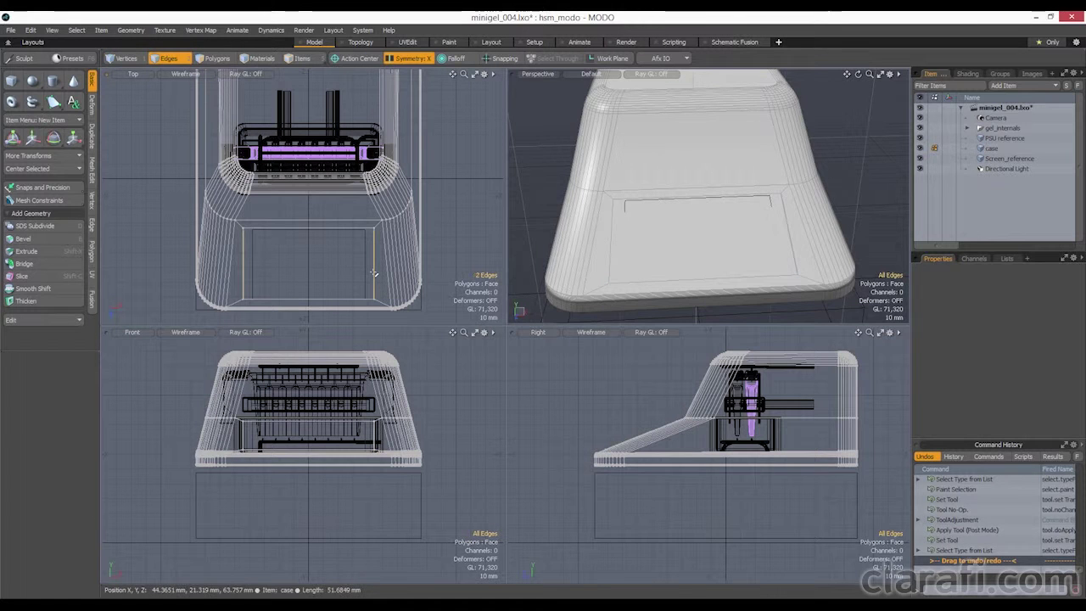
pyautogui.click(373, 273)
pyautogui.press('w')
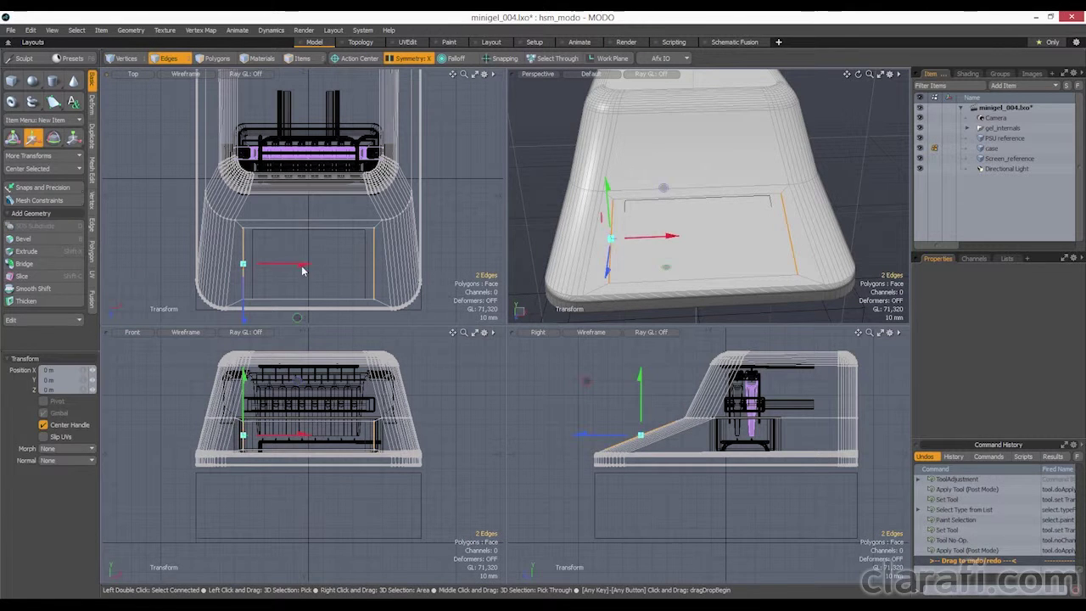
pyautogui.moveTo(304, 266); pyautogui.dragTo(311, 266)
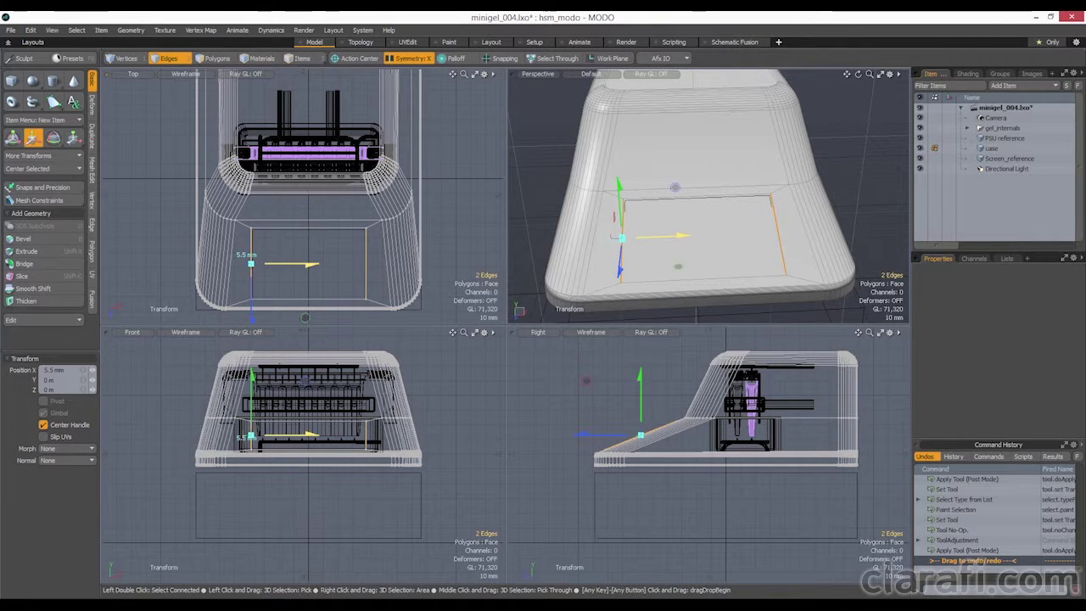
pyautogui.press('space')
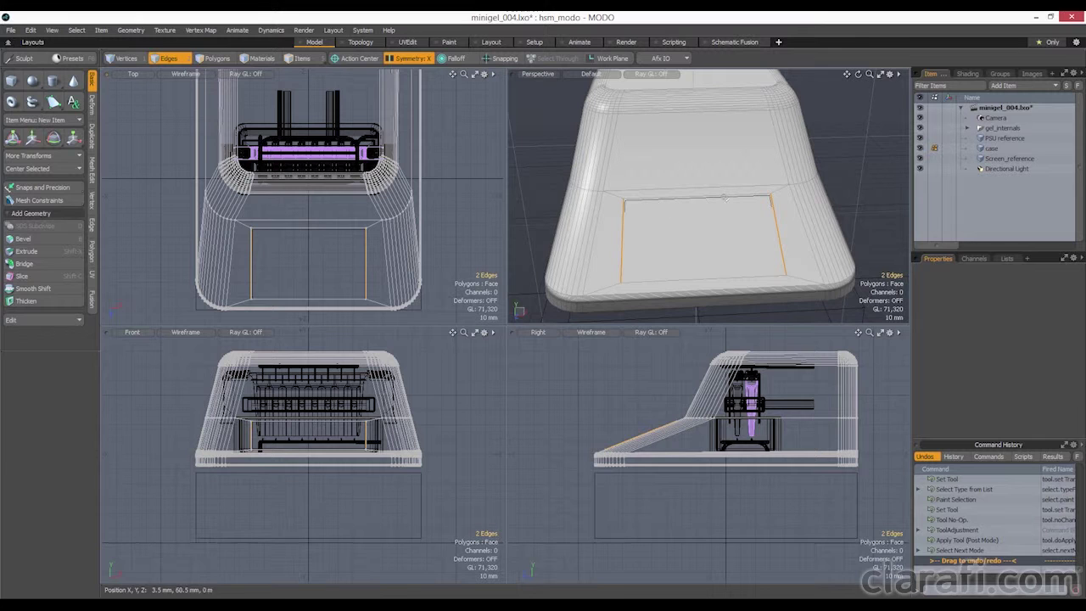
pyautogui.press('Escape')
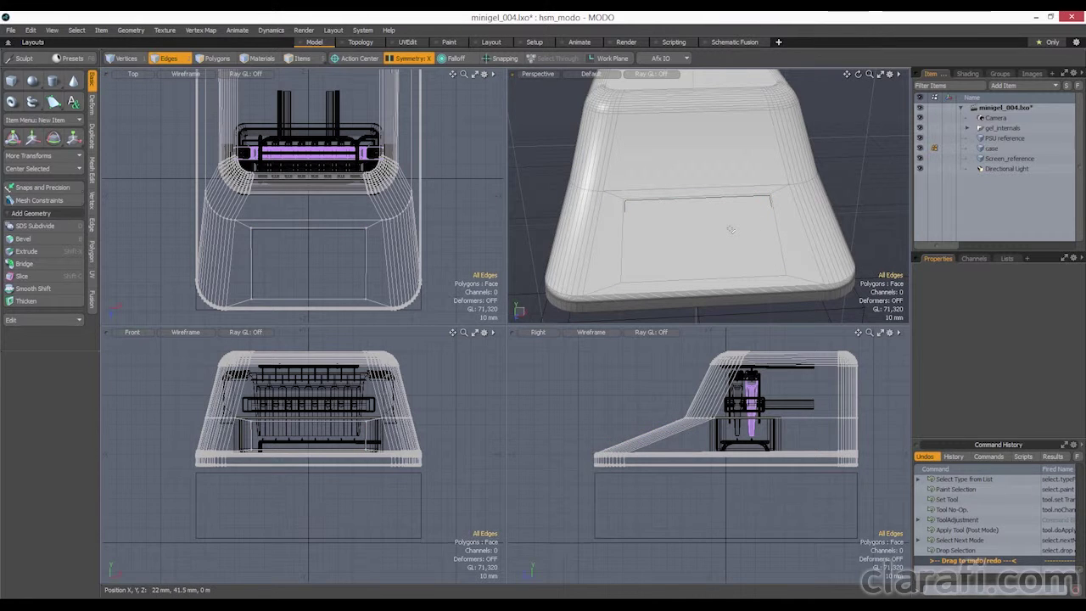
# Bevel the screen polygon inward to recess it about 1 mm into the sloped front of the case
pyautogui.press('3')
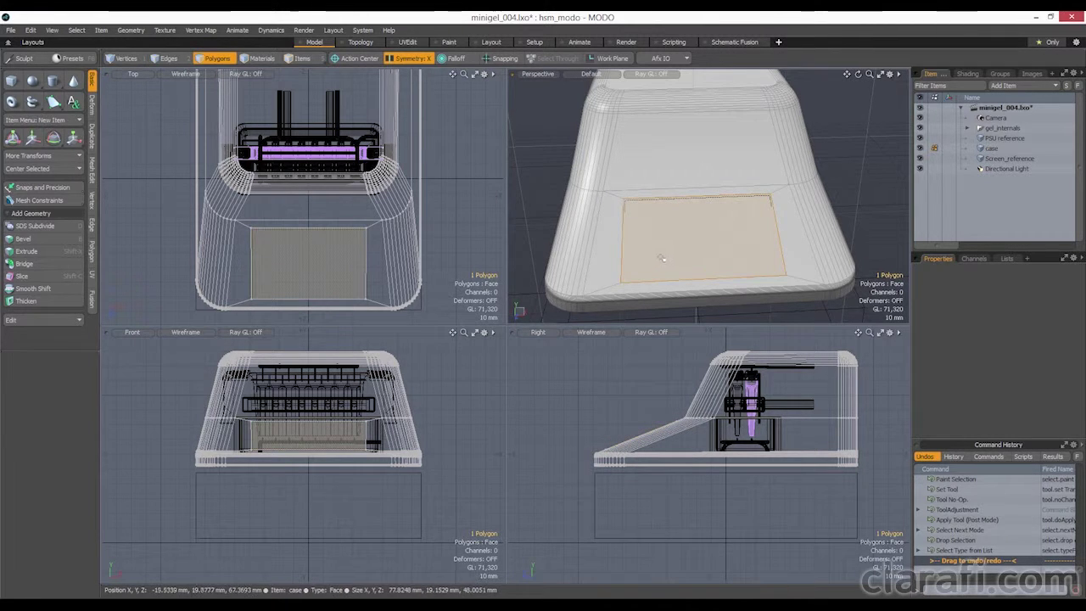
pyautogui.press('b')
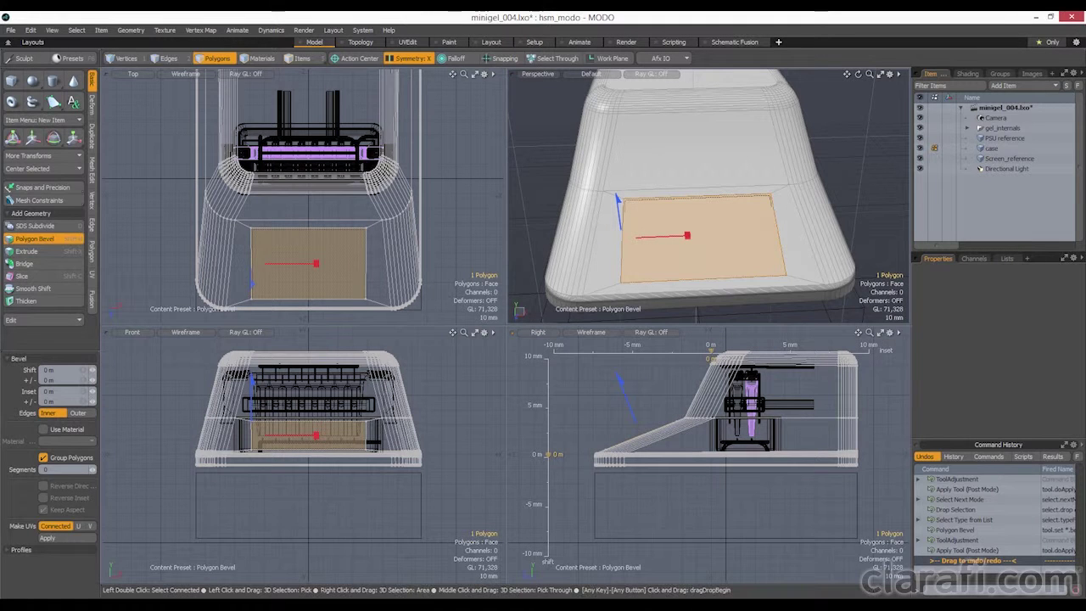
pyautogui.moveTo(622, 386); pyautogui.dragTo(619, 381)
pyautogui.press('space')
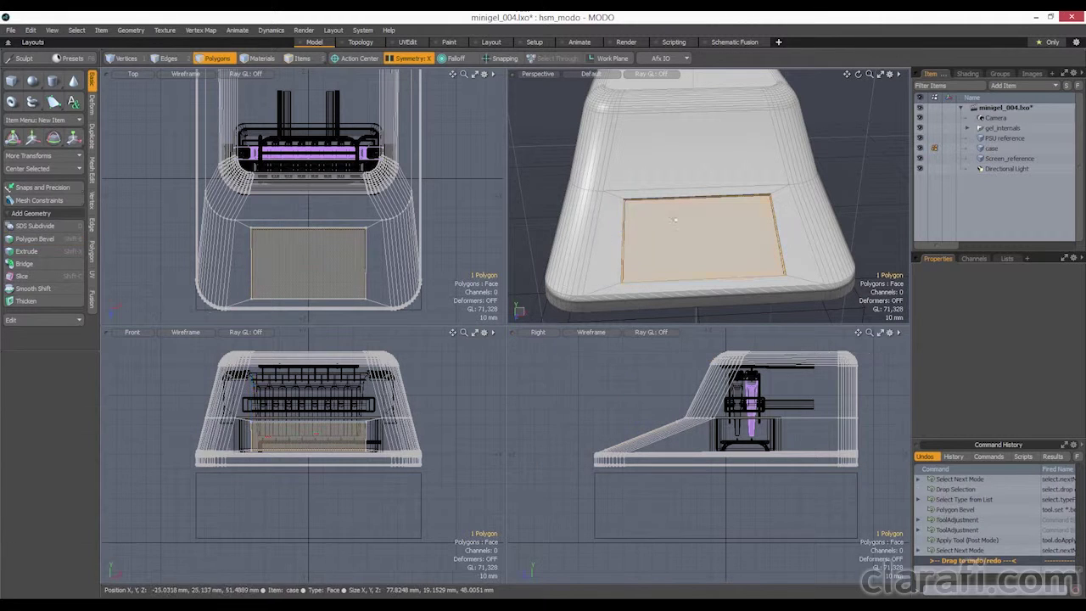
# Hide Screen_reference and assign a material named screen to the recessed polygon
pyautogui.click(920, 158)
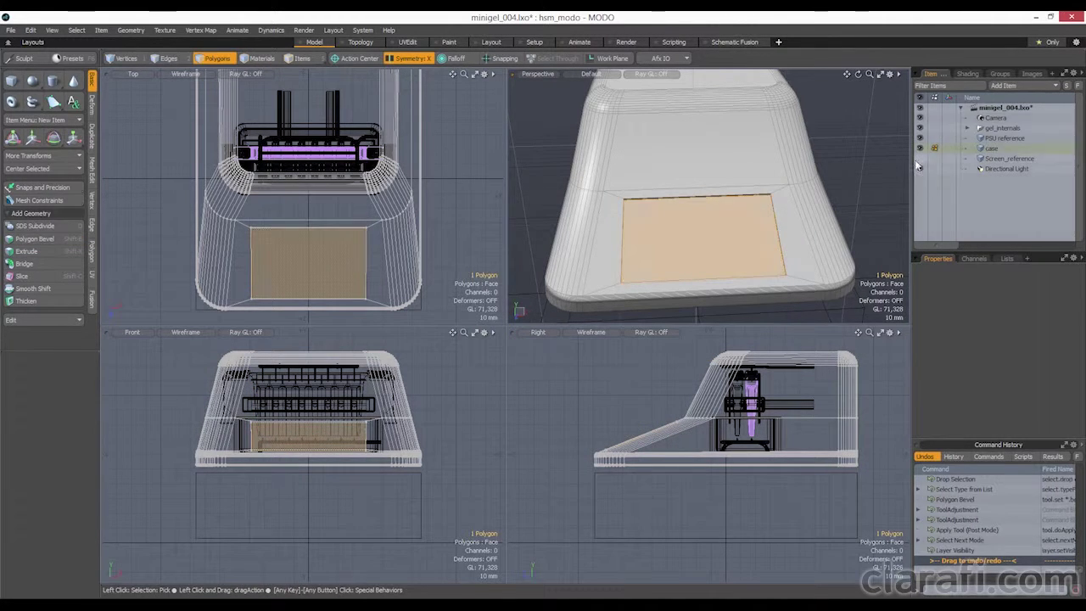
pyautogui.keyDown('ctrl'); pyautogui.keyDown('alt'); pyautogui.moveTo(659, 208); pyautogui.dragTo(808, 215); pyautogui.keyUp('alt'); pyautogui.keyUp('ctrl')
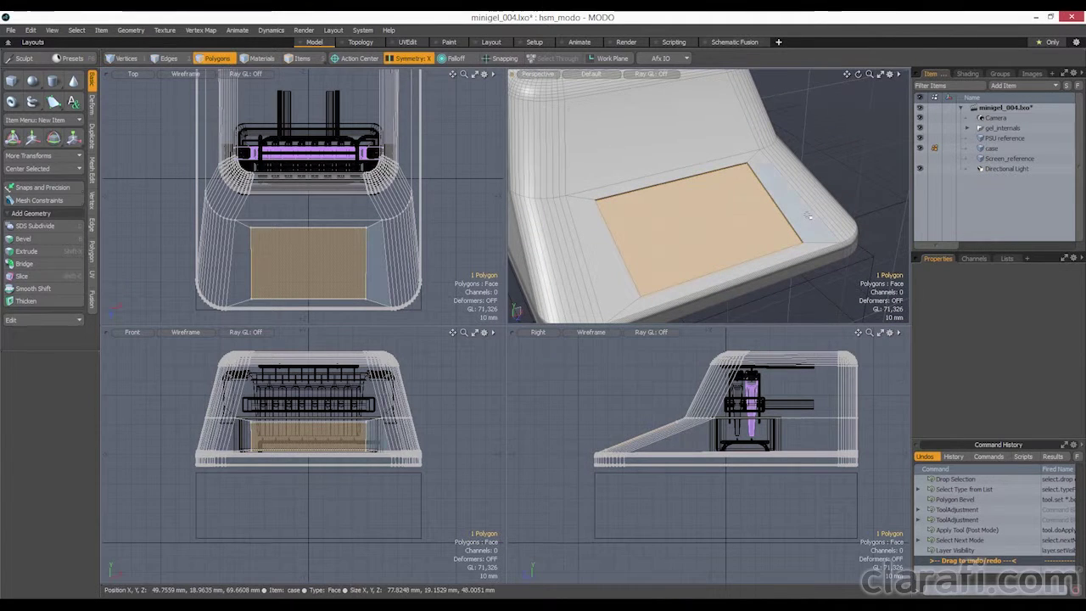
pyautogui.press('m')
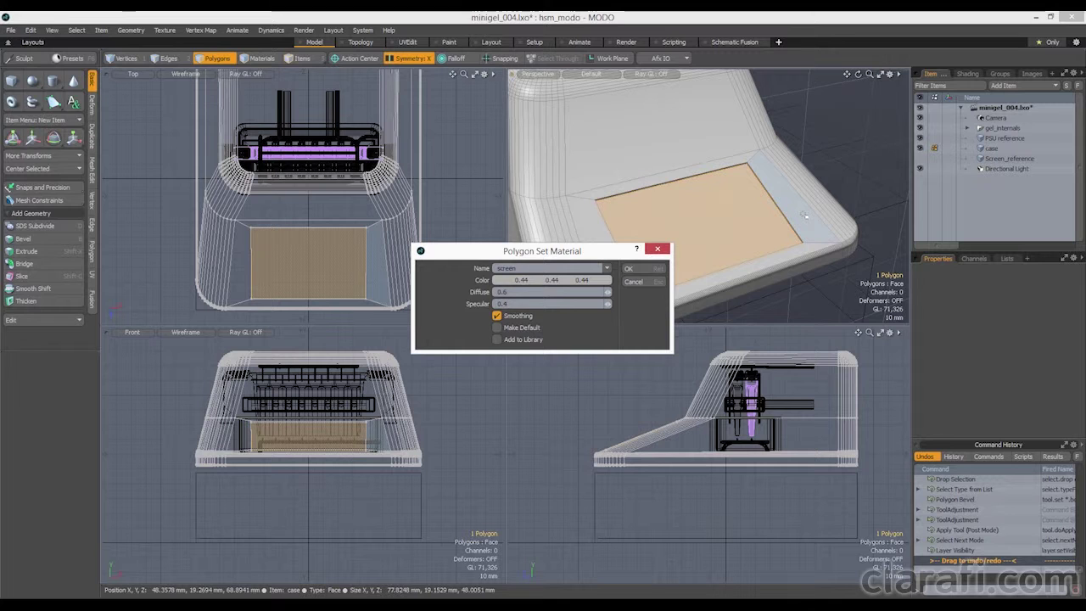
pyautogui.press('Return')
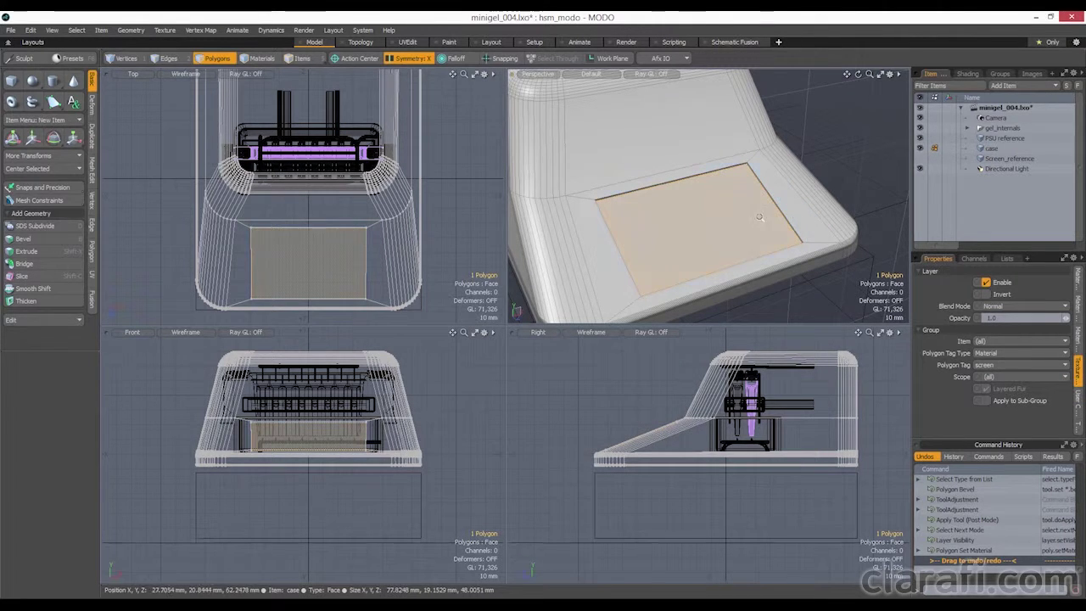
pyautogui.keyDown('alt'); pyautogui.moveTo(801, 215); pyautogui.dragTo(835, 136); pyautogui.keyUp('alt')
pyautogui.click(844, 139)
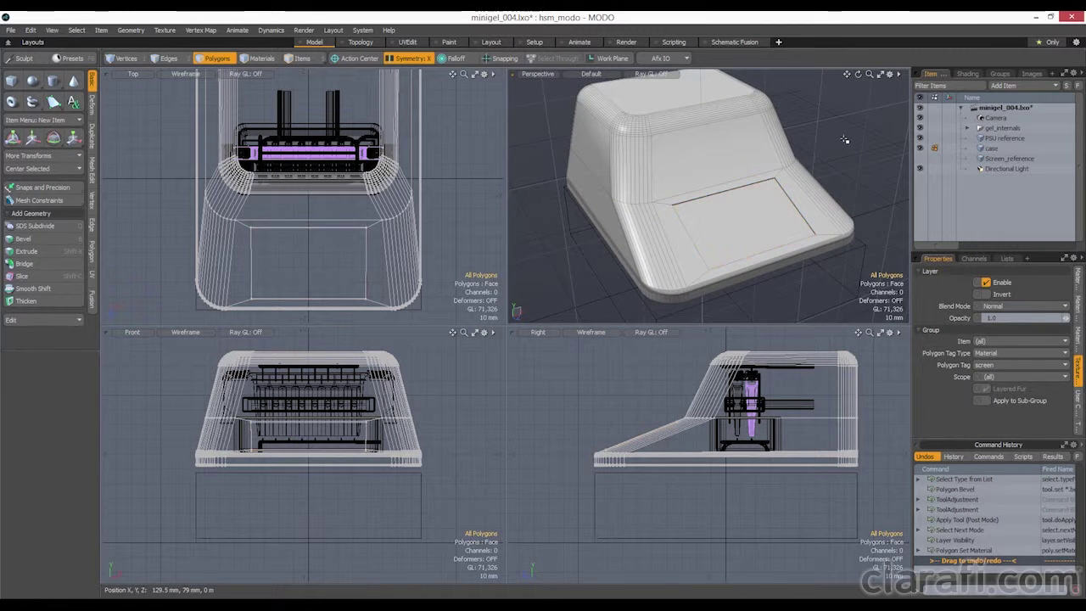
# Round the four short corner edges of the screen recess with a 5 mm inset Edge Bevel at round level 6
pyautogui.keyDown('ctrl'); pyautogui.keyDown('alt'); pyautogui.moveTo(872, 196); pyautogui.dragTo(692, 219); pyautogui.keyUp('alt'); pyautogui.keyUp('ctrl')
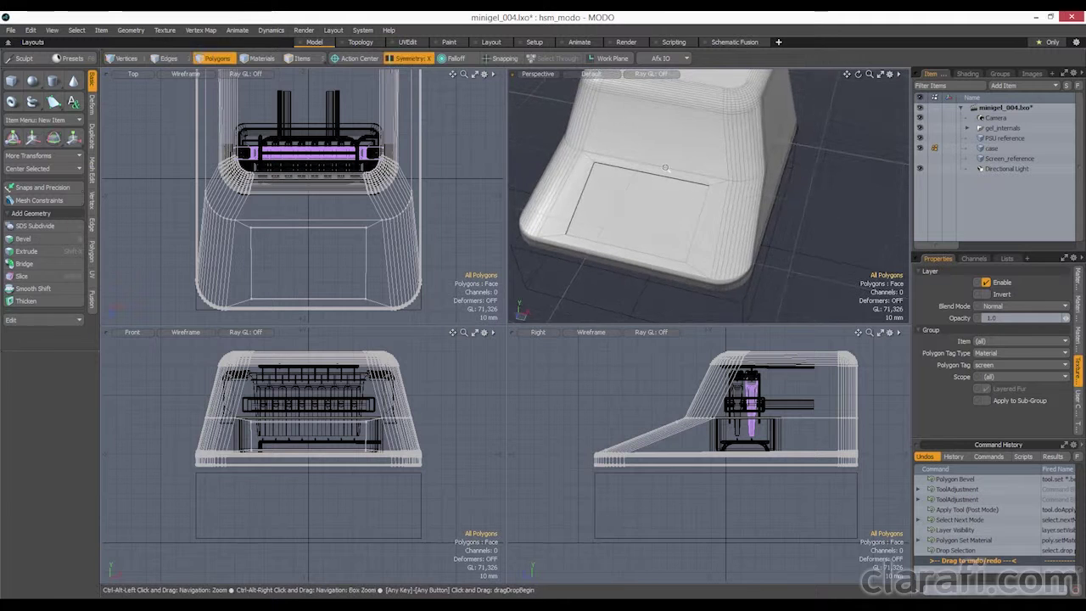
pyautogui.keyDown('ctrl'); pyautogui.keyDown('alt'); pyautogui.moveTo(662, 169); pyautogui.dragTo(757, 200); pyautogui.keyUp('alt'); pyautogui.keyUp('ctrl')
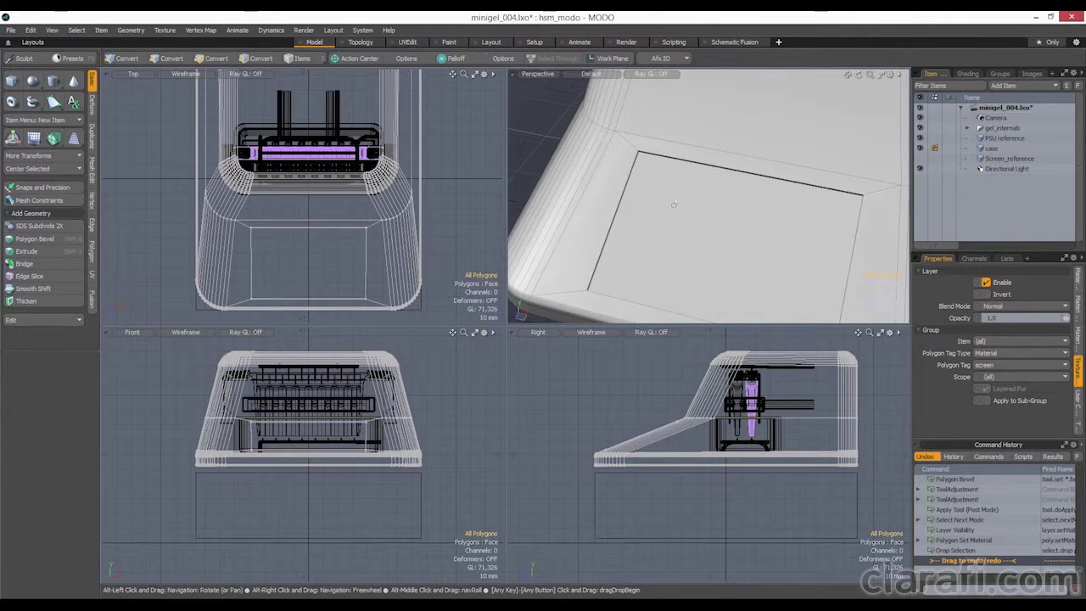
pyautogui.keyDown('ctrl'); pyautogui.keyDown('alt'); pyautogui.moveTo(657, 195); pyautogui.dragTo(691, 182); pyautogui.keyUp('alt'); pyautogui.keyUp('ctrl')
pyautogui.click(689, 181)
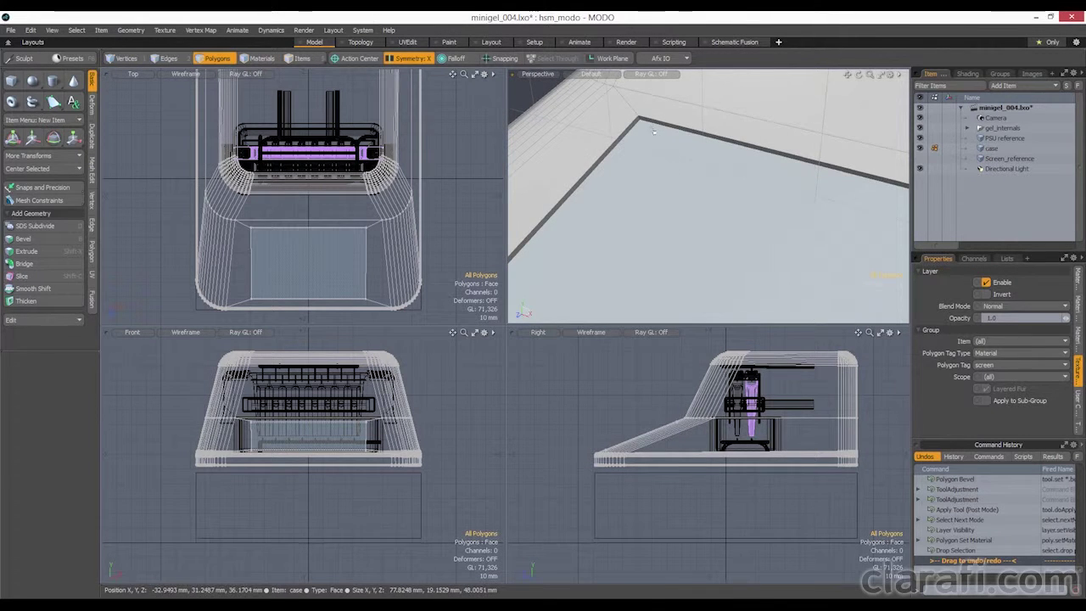
pyautogui.press('2')
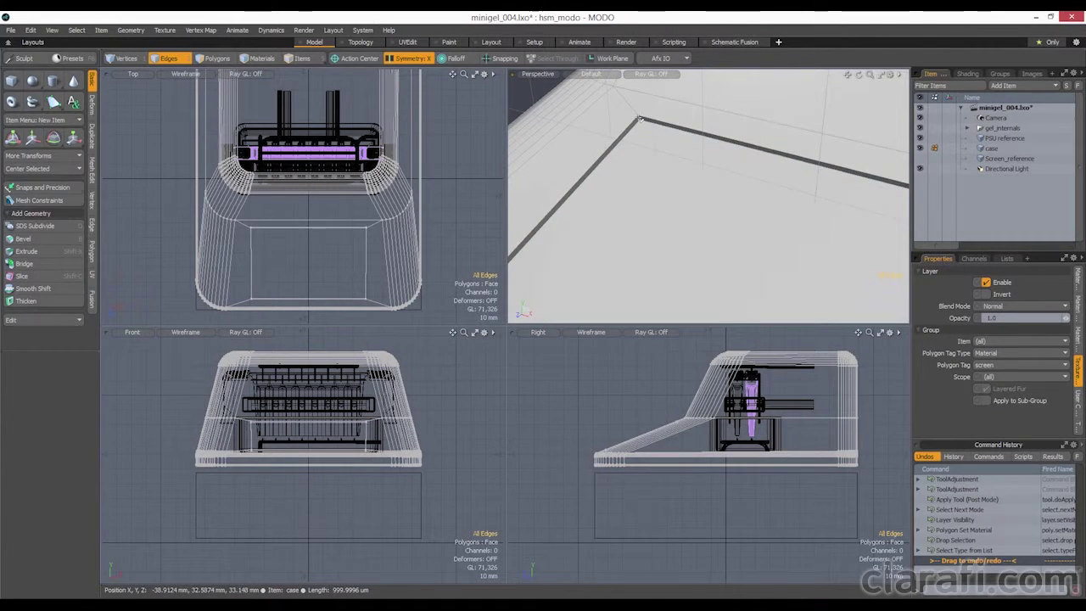
pyautogui.click(641, 119)
pyautogui.moveTo(705, 179)
pyautogui.keyDown('alt'); pyautogui.mouseDown()
pyautogui.moveTo(829, 116)
pyautogui.moveTo(798, 178)
pyautogui.moveTo(737, 197)
pyautogui.mouseUp(); pyautogui.keyUp('alt')
pyautogui.keyDown('shift'); pyautogui.click(603, 184); pyautogui.keyUp('shift')
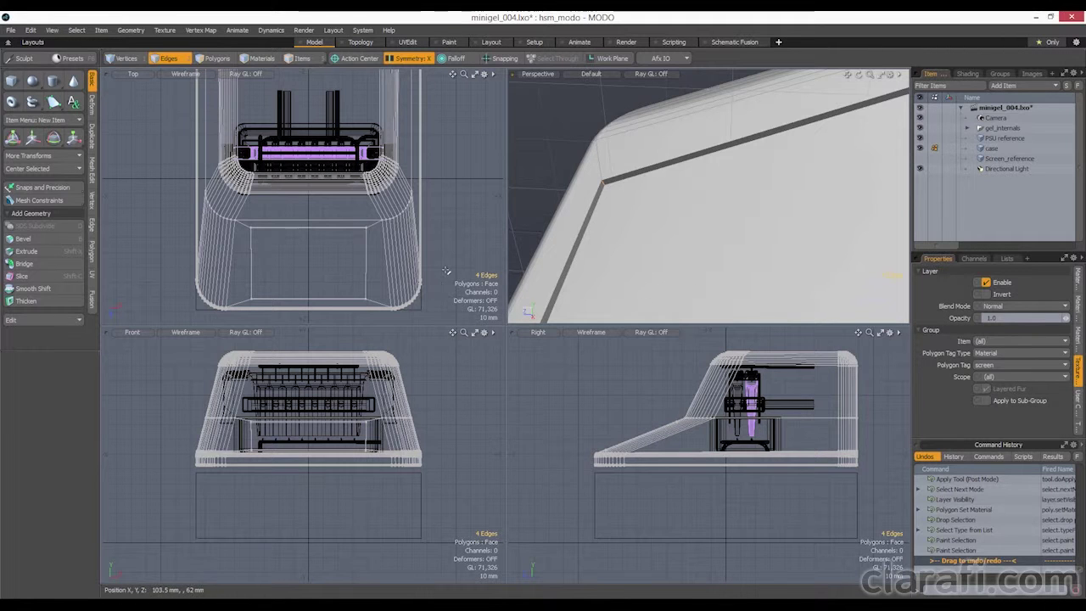
pyautogui.press('b')
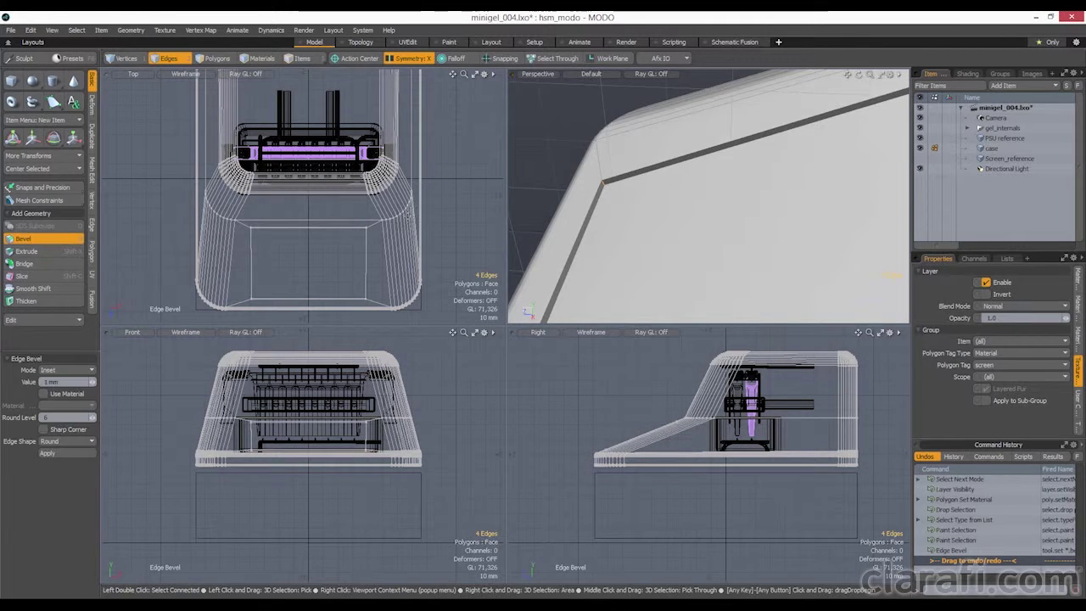
pyautogui.moveTo(453, 210); pyautogui.dragTo(528, 211)
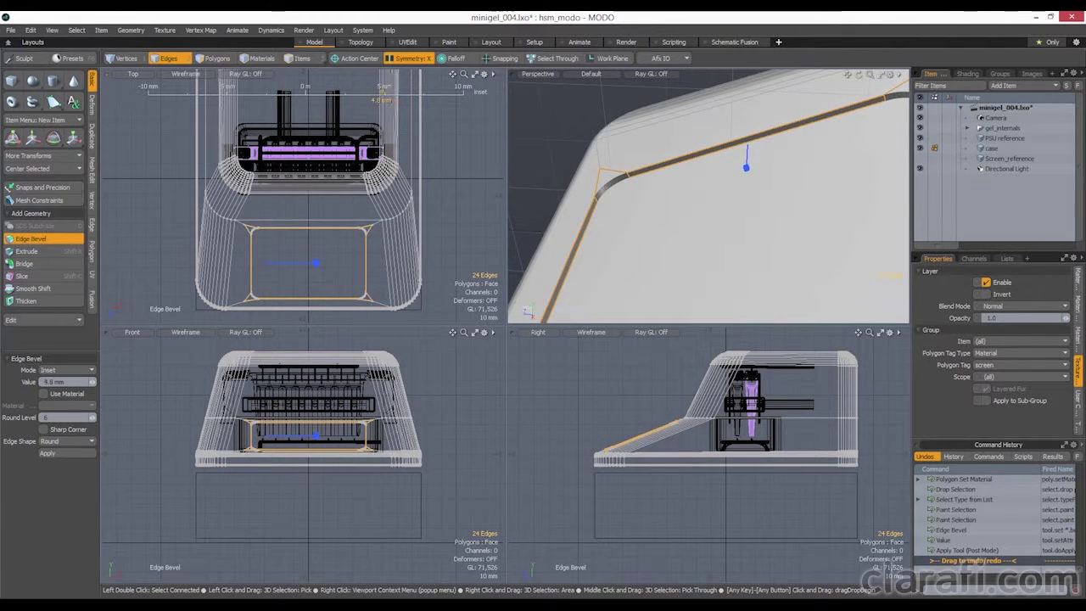
pyautogui.keyDown('ctrl'); pyautogui.keyDown('alt'); pyautogui.moveTo(579, 242); pyautogui.dragTo(678, 199); pyautogui.keyUp('alt'); pyautogui.keyUp('ctrl')
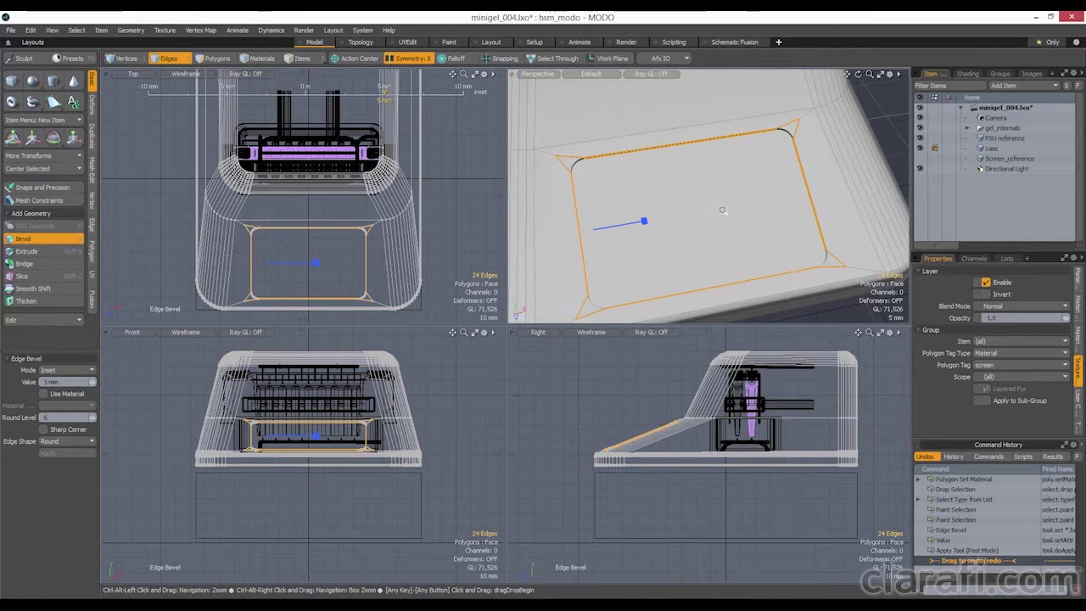
pyautogui.press('space')
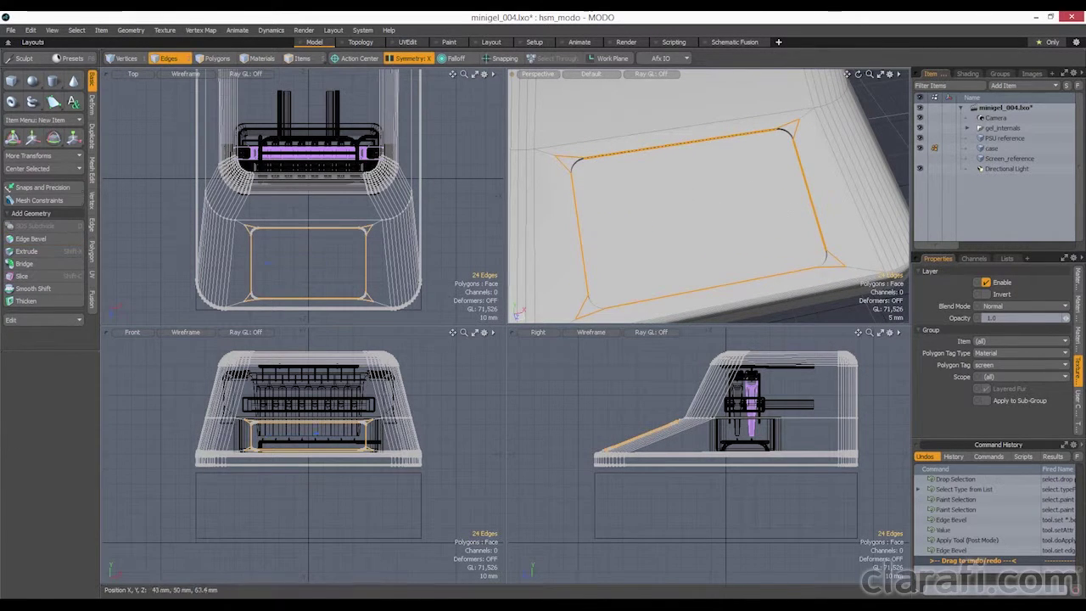
pyautogui.click(826, 315)
# Examine the rounded screen recess and the overall case shape from several angles and distances
pyautogui.keyDown('ctrl'); pyautogui.keyDown('alt'); pyautogui.moveTo(827, 315); pyautogui.dragTo(665, 244); pyautogui.keyUp('alt'); pyautogui.keyUp('ctrl')
pyautogui.scroll(4, 728, 185)
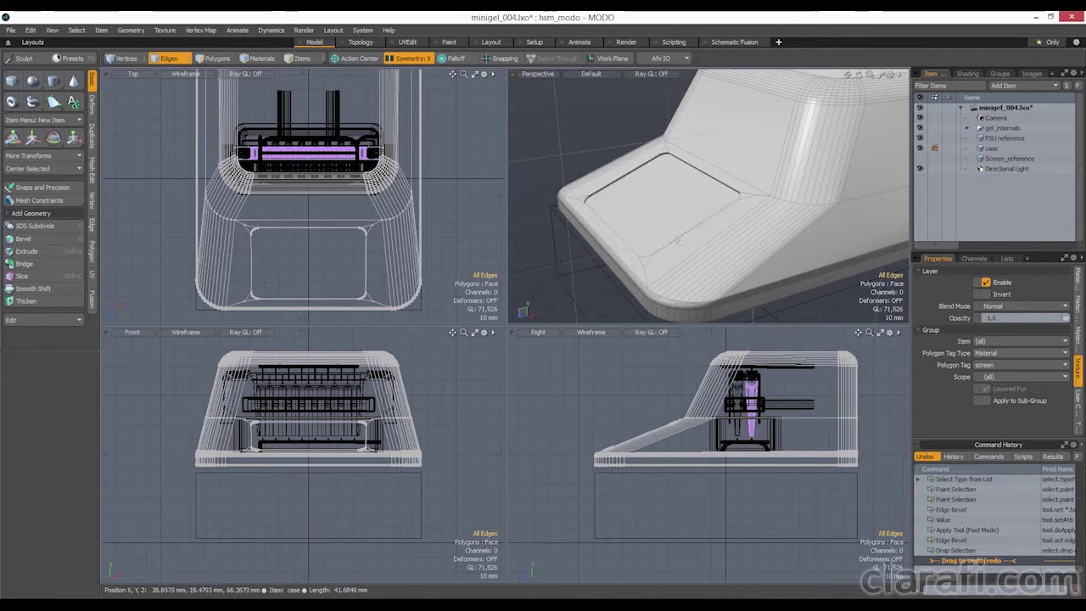
pyautogui.keyDown('alt'); pyautogui.moveTo(624, 171); pyautogui.dragTo(679, 226); pyautogui.keyUp('alt')
pyautogui.keyDown('alt'); pyautogui.moveTo(760, 213); pyautogui.dragTo(735, 195); pyautogui.keyUp('alt')
pyautogui.scroll(5, 735, 195)
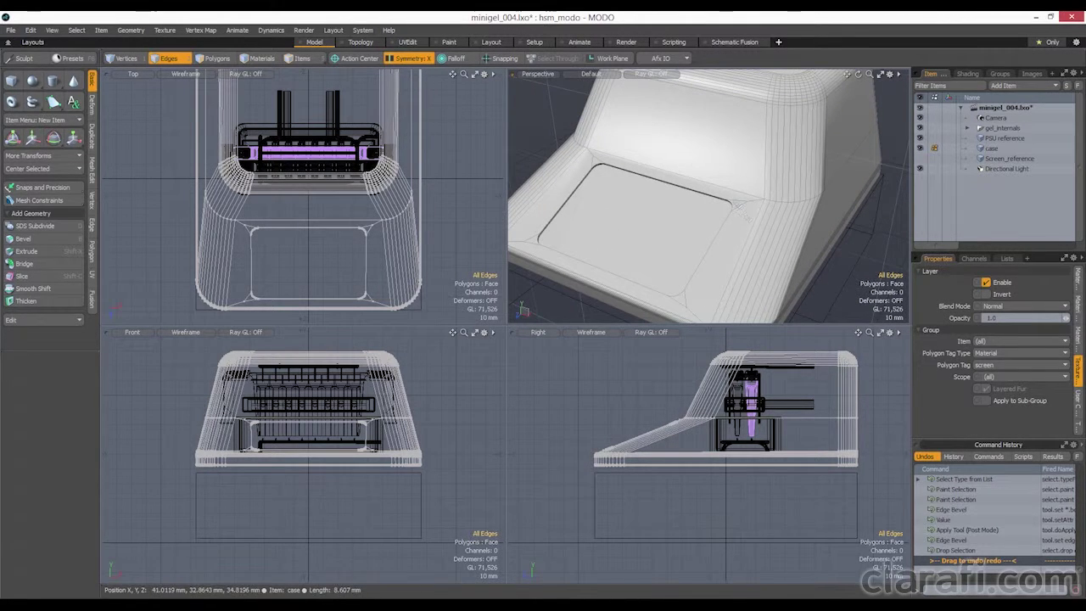
pyautogui.scroll(-5, 747, 219)
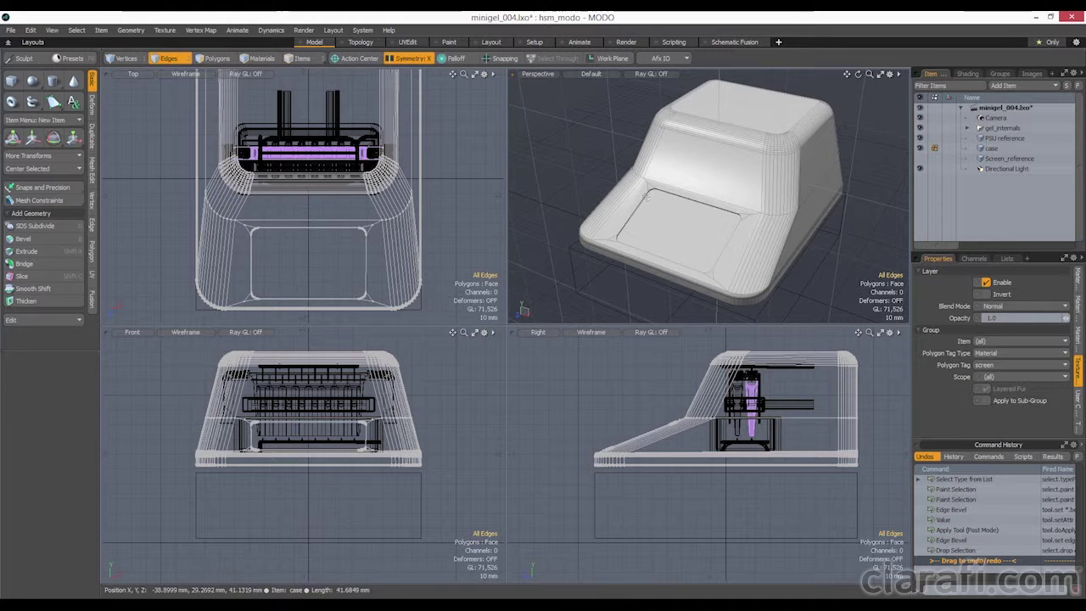
pyautogui.scroll(5, 743, 252)
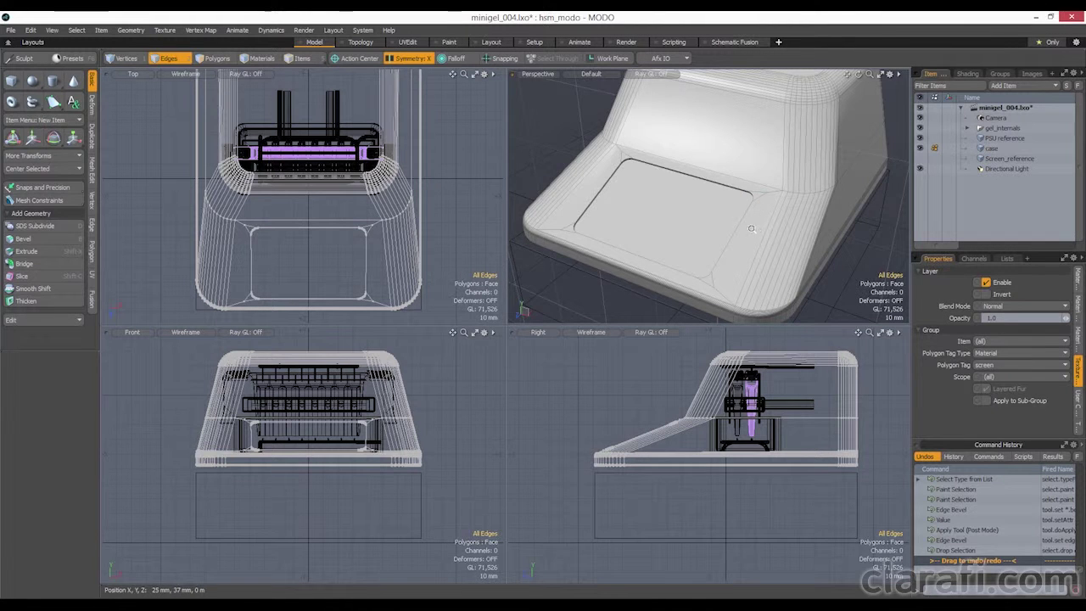
pyautogui.scroll(-5, 751, 228)
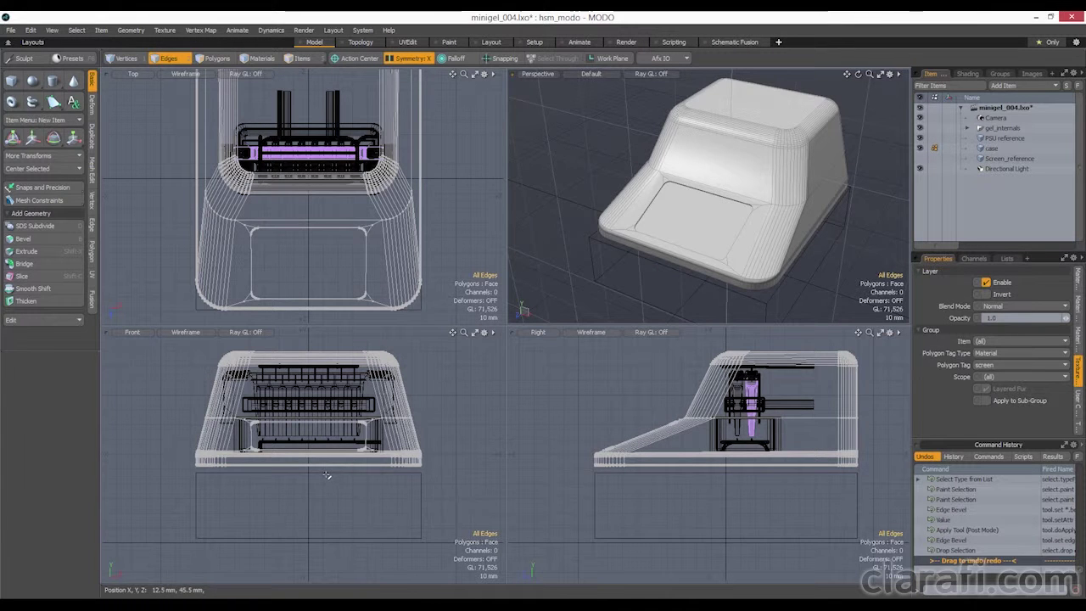
# Turn off symmetry and slice the case vertically through its centre at X 0
pyautogui.click(402, 59)
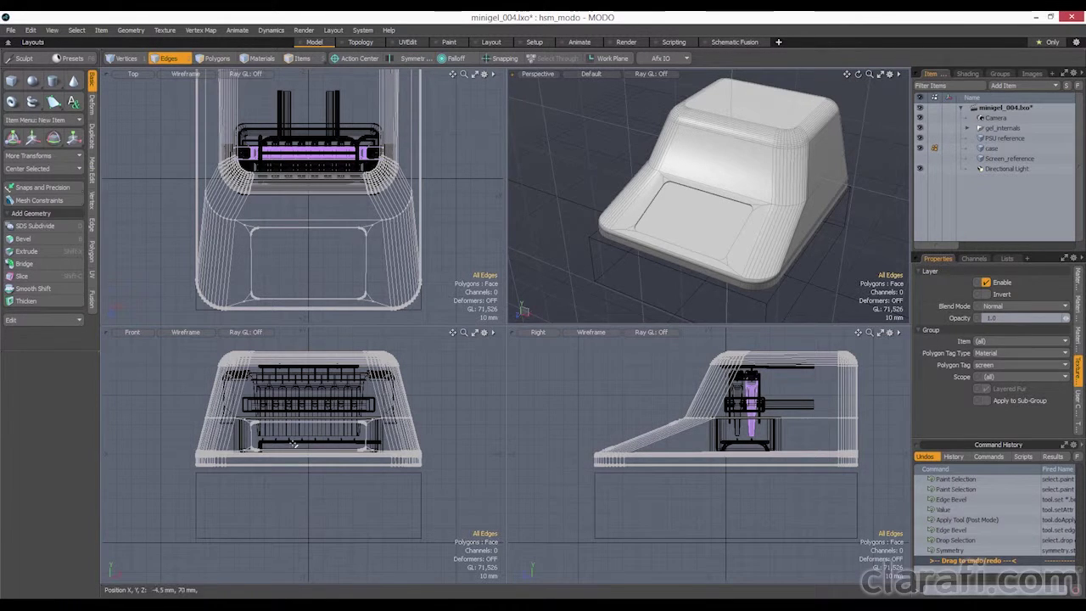
pyautogui.hotkey('shift', 'c')
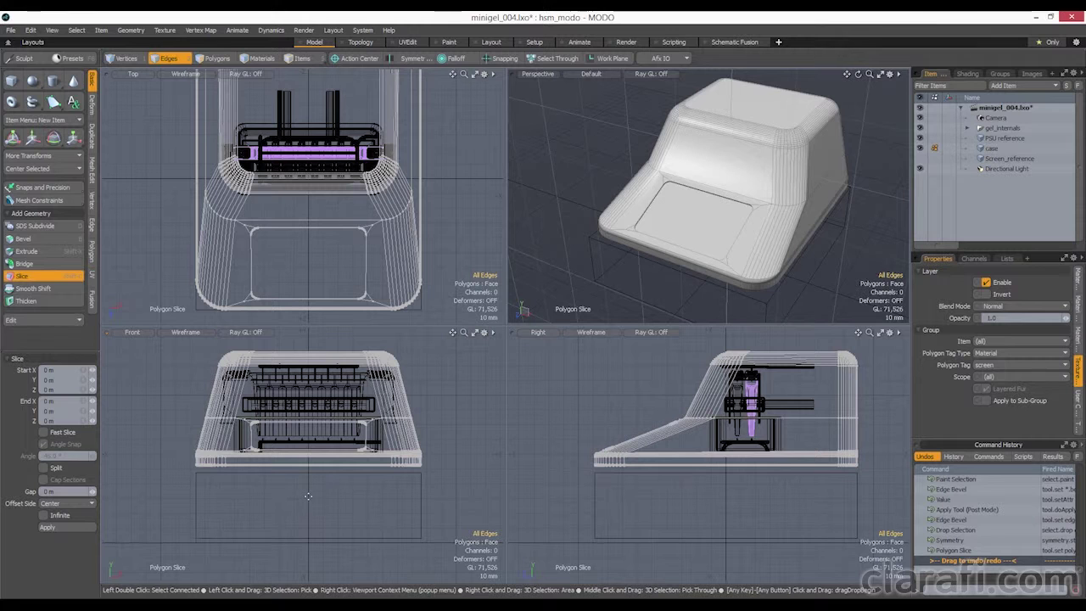
pyautogui.click(308, 496)
pyautogui.moveTo(314, 376); pyautogui.dragTo(309, 332)
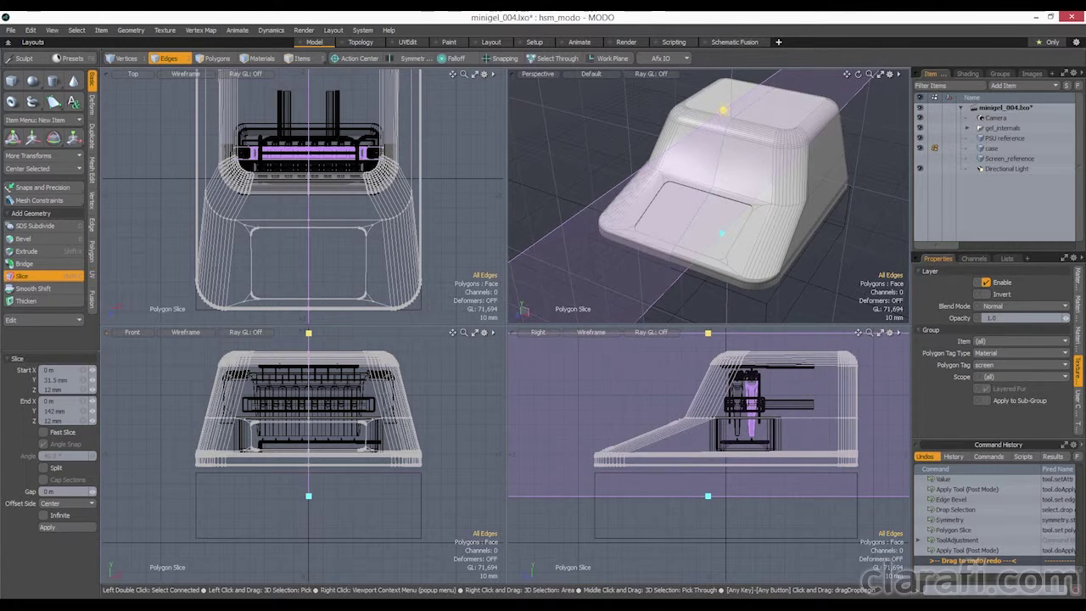
# Cut the polygon loop around the lower case with one Loop Slice at 50%, limited to the selected polygons
pyautogui.press('space')
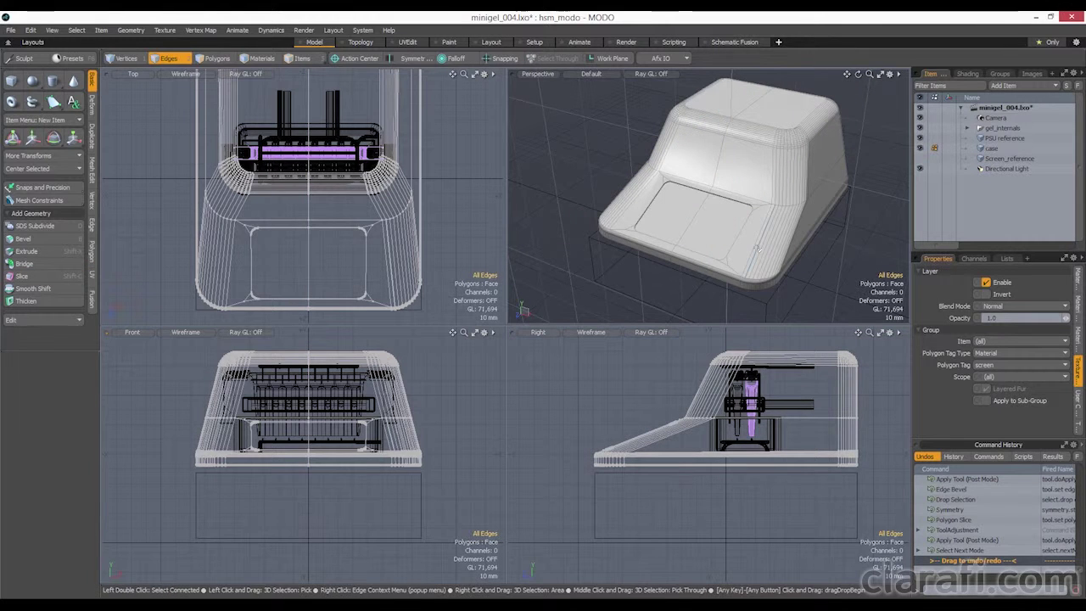
pyautogui.press('3')
pyautogui.moveTo(758, 248); pyautogui.dragTo(760, 255)
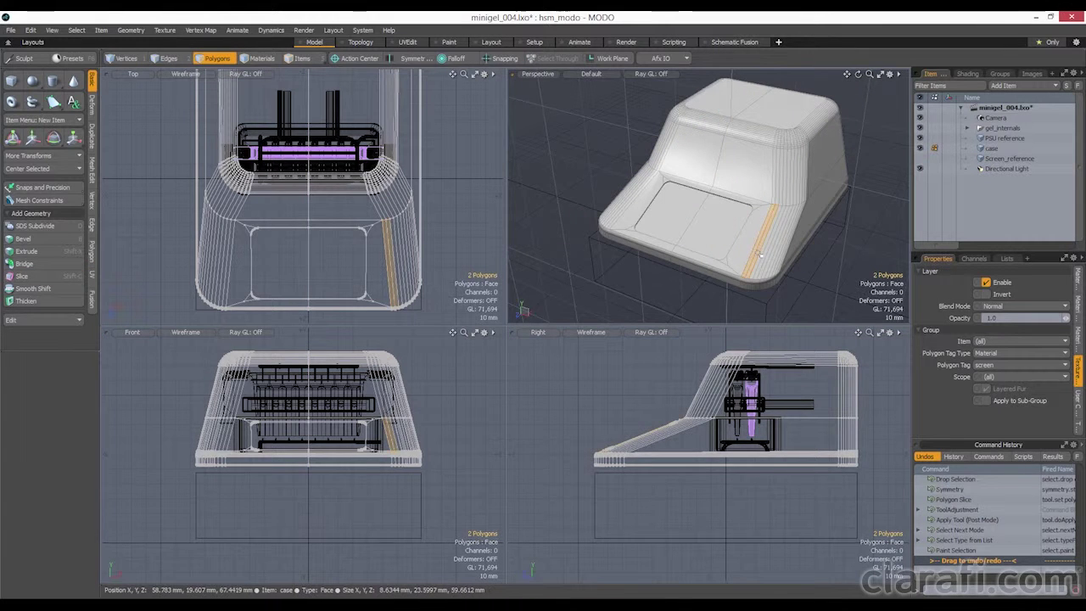
pyautogui.press('l')
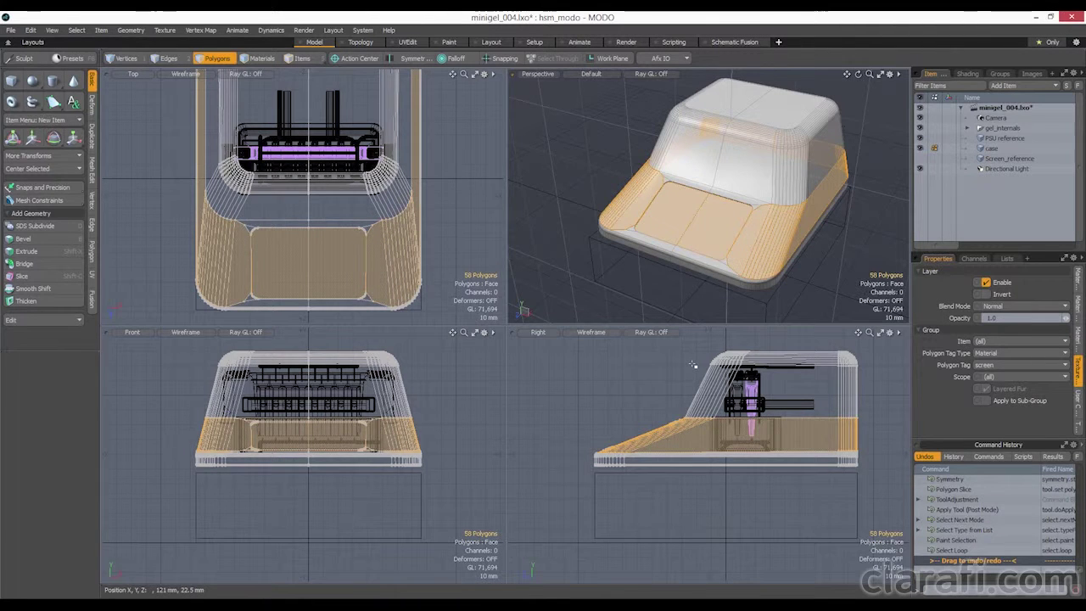
pyautogui.hotkey('alt', 'c')
pyautogui.click(543, 290)
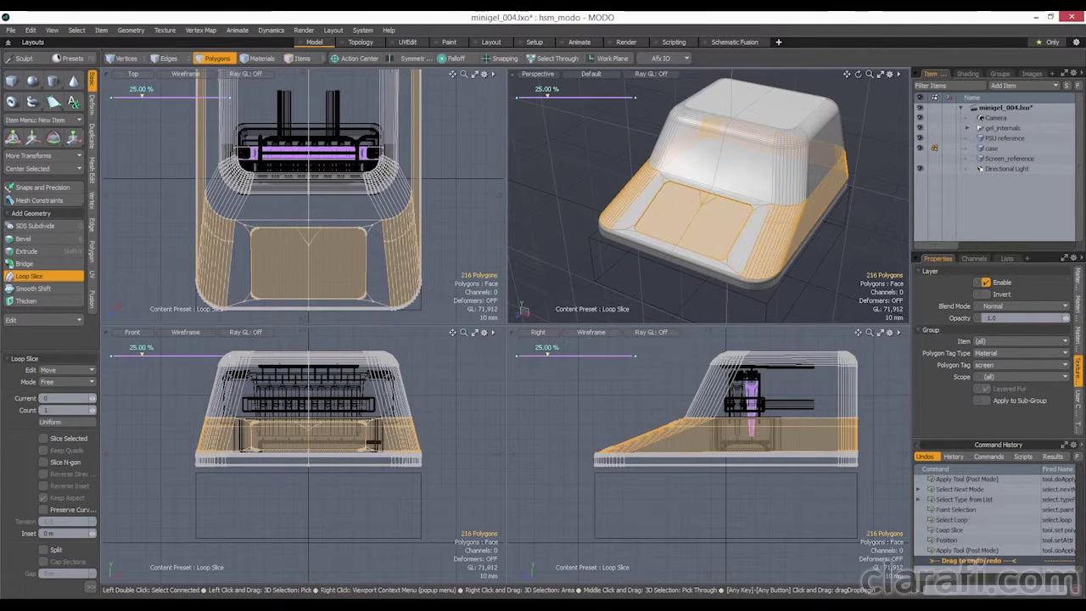
pyautogui.click(44, 437)
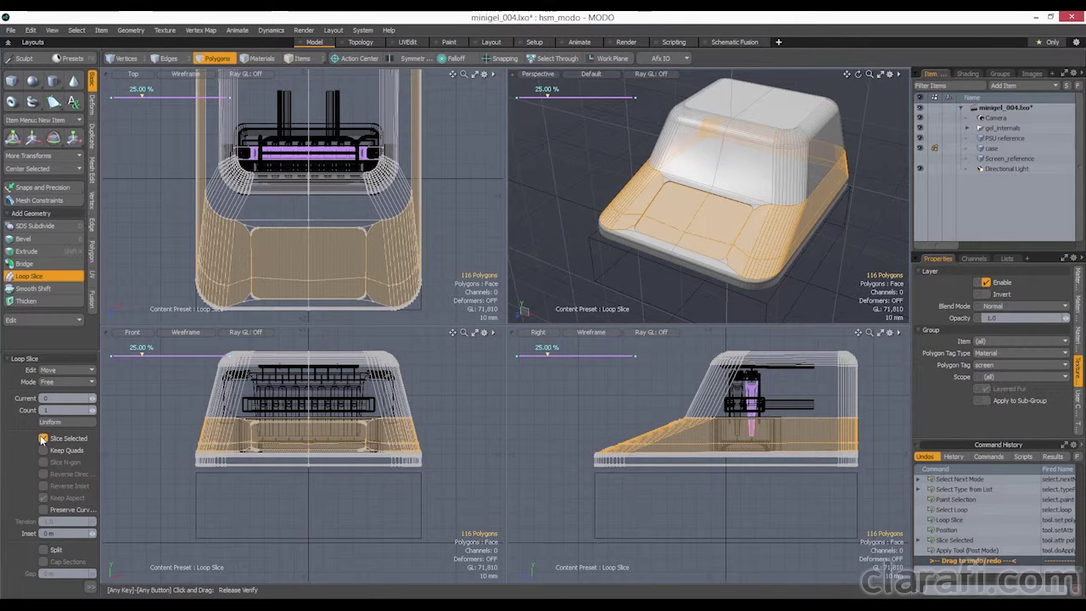
pyautogui.click(91, 411)
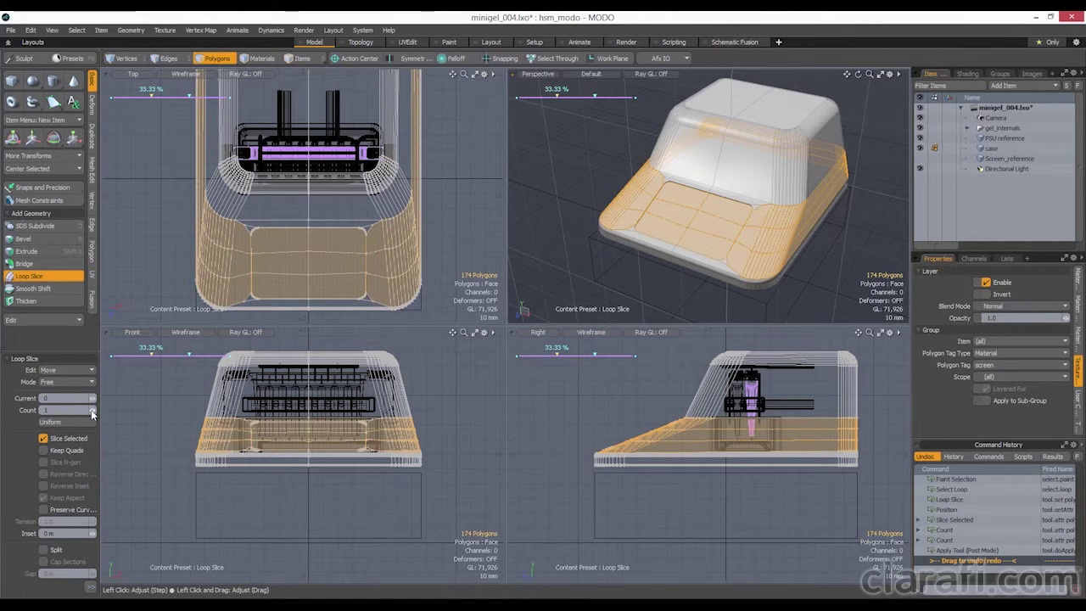
pyautogui.click(91, 414)
pyautogui.keyDown('alt'); pyautogui.moveTo(714, 224); pyautogui.dragTo(822, 181); pyautogui.keyUp('alt')
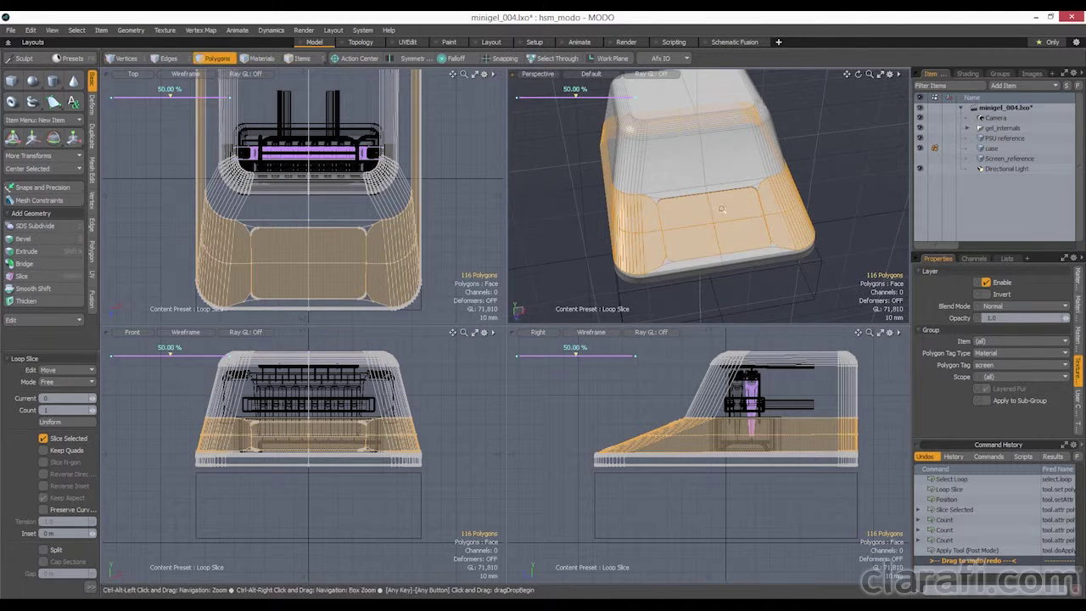
pyautogui.keyDown('ctrl'); pyautogui.keyDown('alt'); pyautogui.moveTo(712, 208); pyautogui.dragTo(700, 214); pyautogui.keyUp('alt'); pyautogui.keyUp('ctrl')
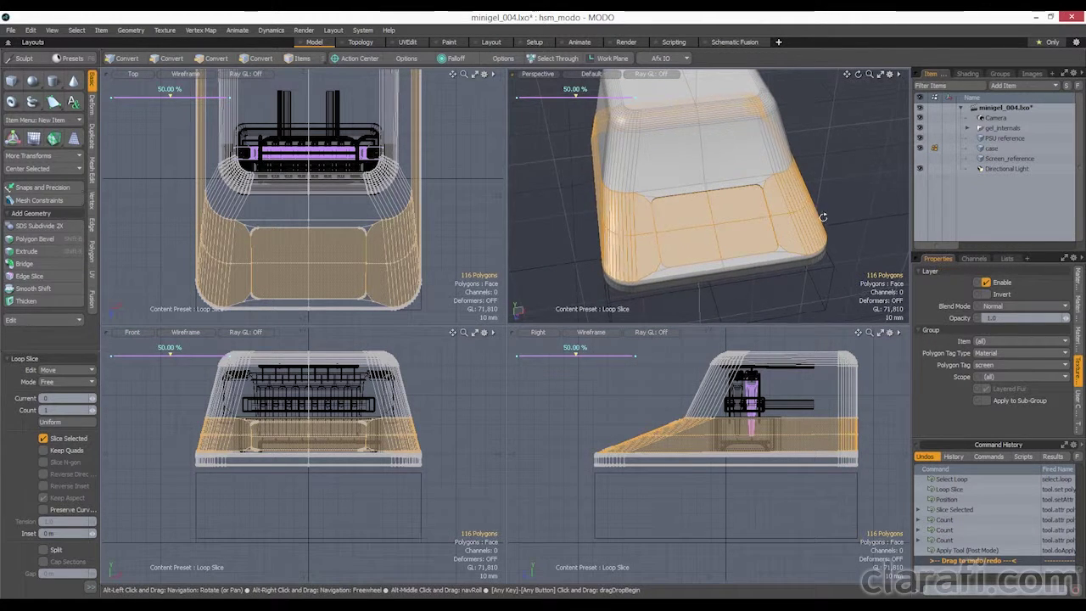
pyautogui.keyDown('alt'); pyautogui.moveTo(820, 223); pyautogui.dragTo(825, 250); pyautogui.keyUp('alt')
pyautogui.press('space')
pyautogui.click(825, 249)
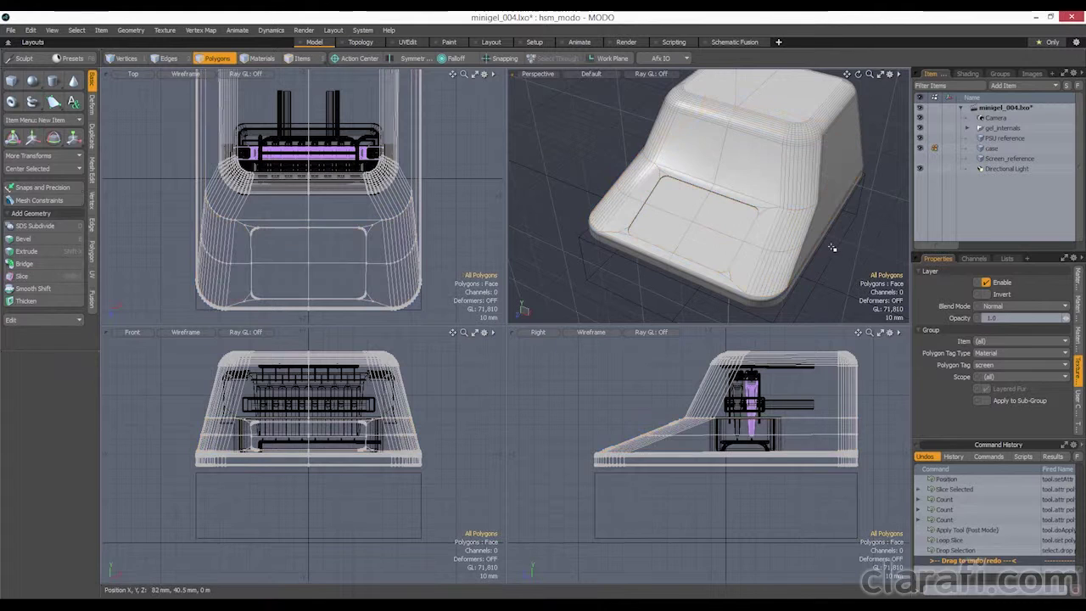
# Merge the three polygons around each of the screen recess's two rear corners into a single polygon per corner
pyautogui.moveTo(751, 248)
pyautogui.keyDown('ctrl'); pyautogui.keyDown('alt'); pyautogui.mouseDown()
pyautogui.moveTo(679, 196)
pyautogui.moveTo(679, 219)
pyautogui.mouseUp(); pyautogui.keyUp('alt'); pyautogui.keyUp('ctrl')
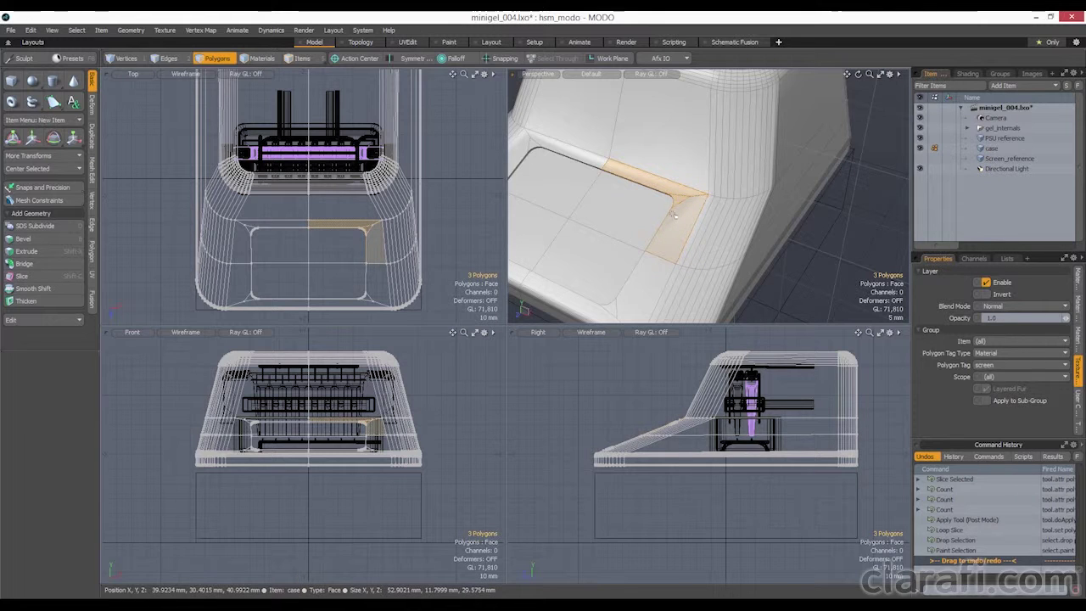
pyautogui.click(92, 255)
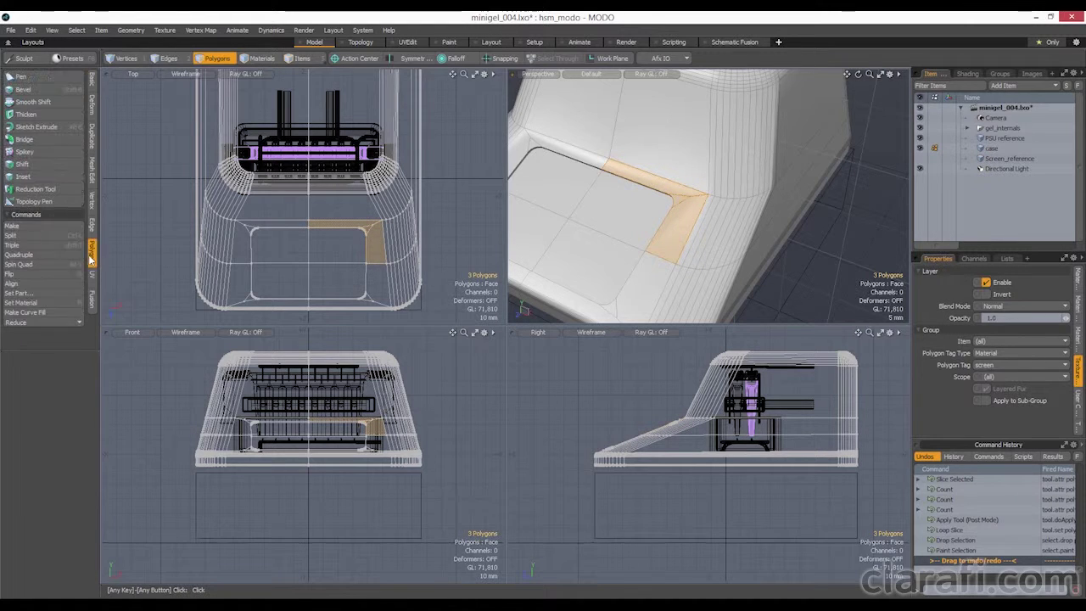
pyautogui.click(51, 321)
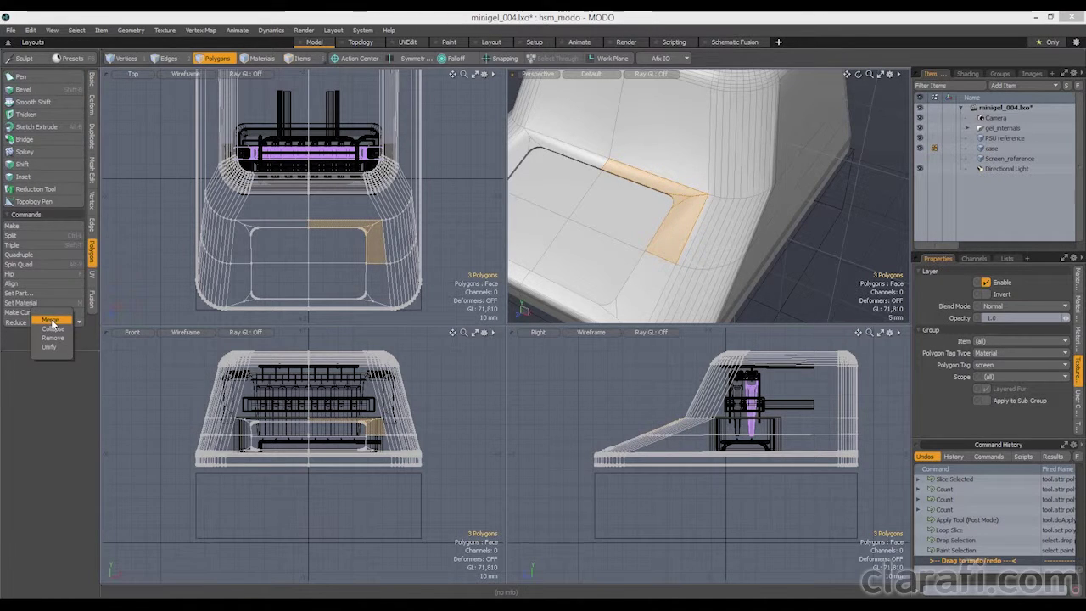
pyautogui.keyDown('alt'); pyautogui.moveTo(722, 213); pyautogui.dragTo(679, 187); pyautogui.keyUp('alt')
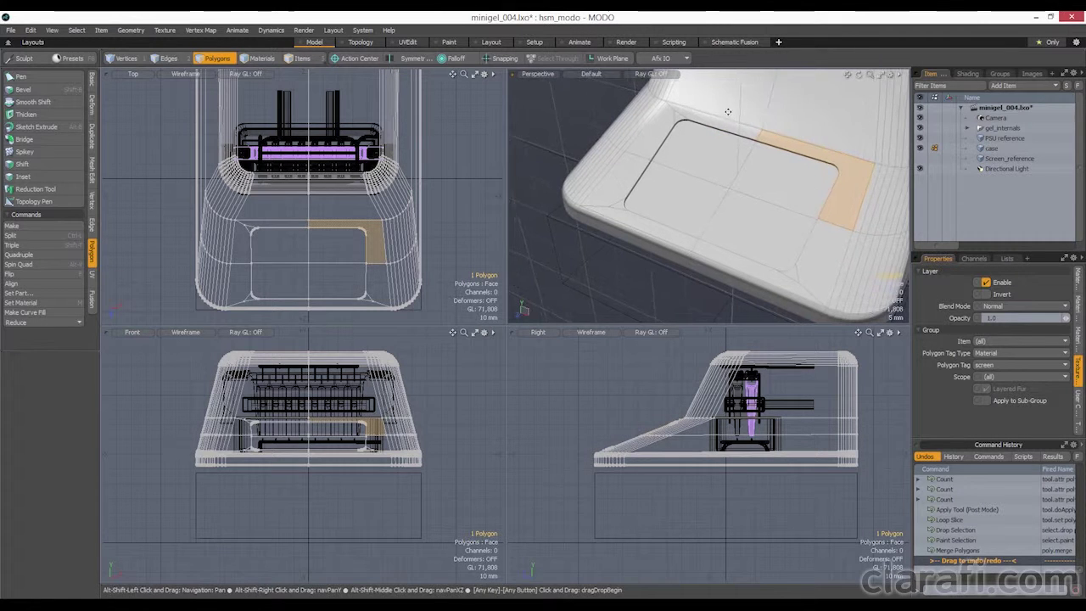
pyautogui.moveTo(678, 115); pyautogui.dragTo(756, 131)
pyautogui.press('Up')
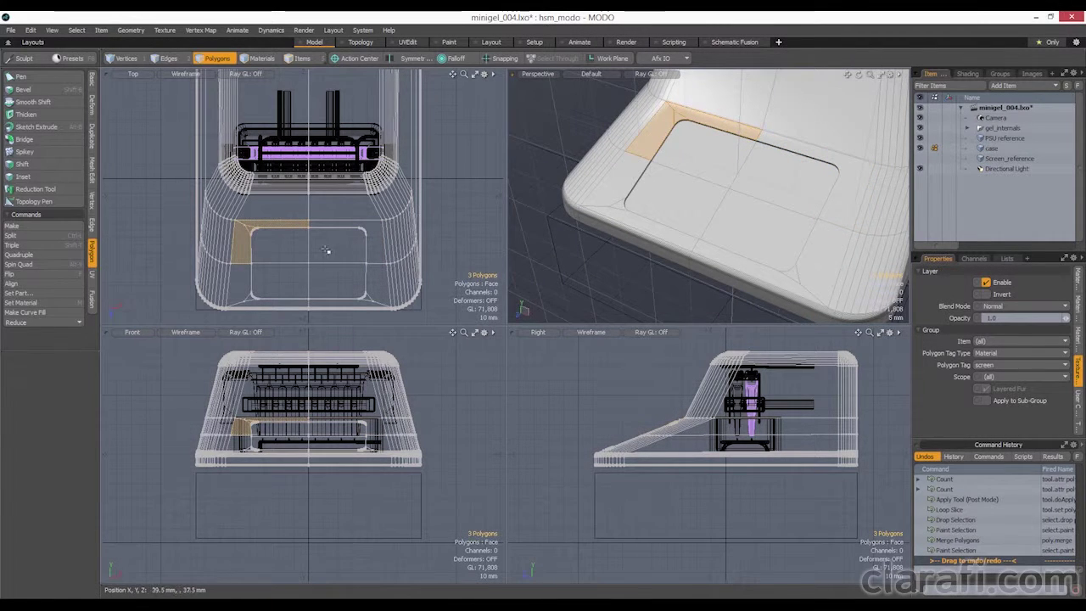
pyautogui.click(75, 321)
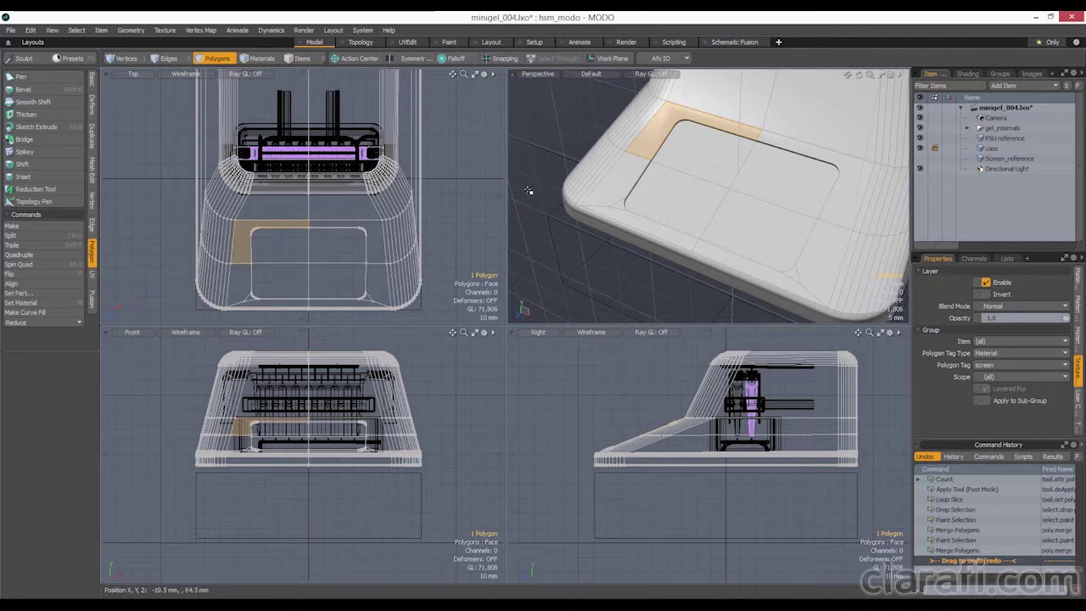
# Merge the three polygons around each of the screen recess's two front corners into a single polygon per corner
pyautogui.moveTo(612, 165)
pyautogui.mouseDown()
pyautogui.moveTo(628, 180)
pyautogui.moveTo(618, 206)
pyautogui.mouseUp()
pyautogui.press('Up')
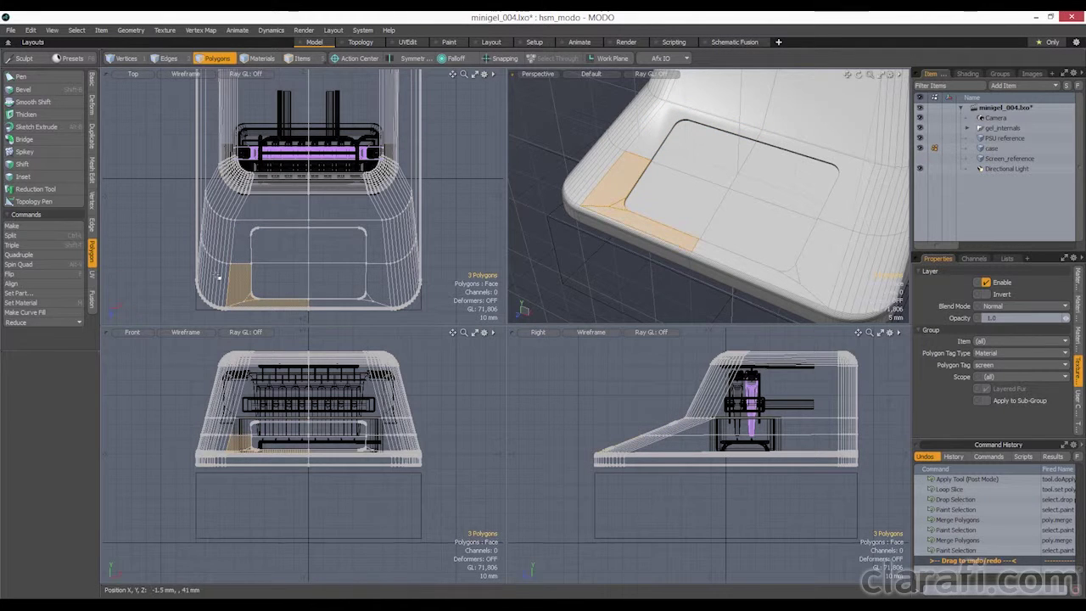
pyautogui.click(82, 320)
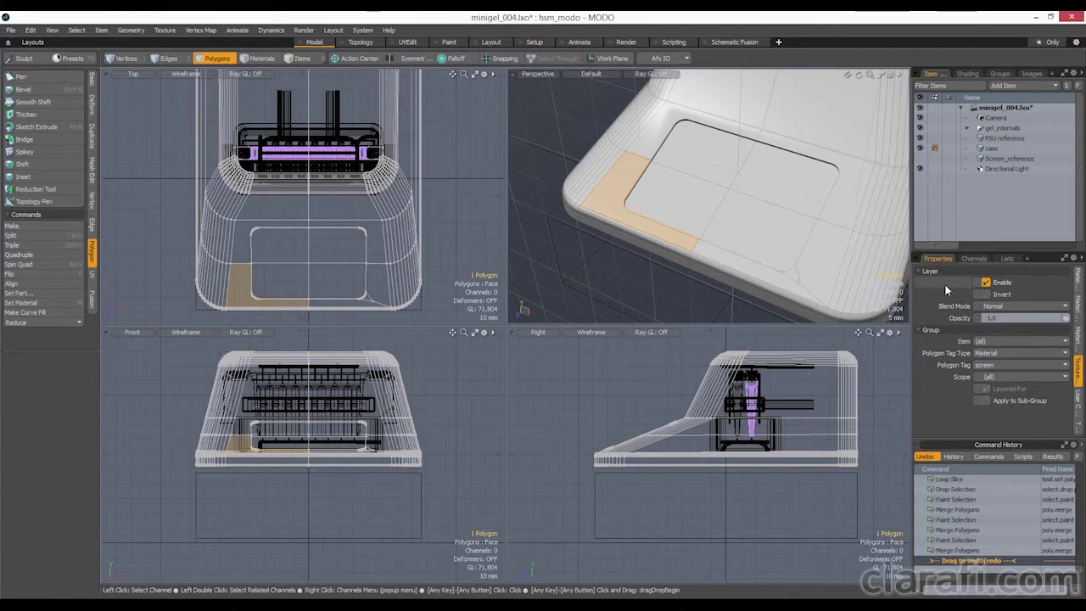
pyautogui.moveTo(825, 270); pyautogui.dragTo(781, 278)
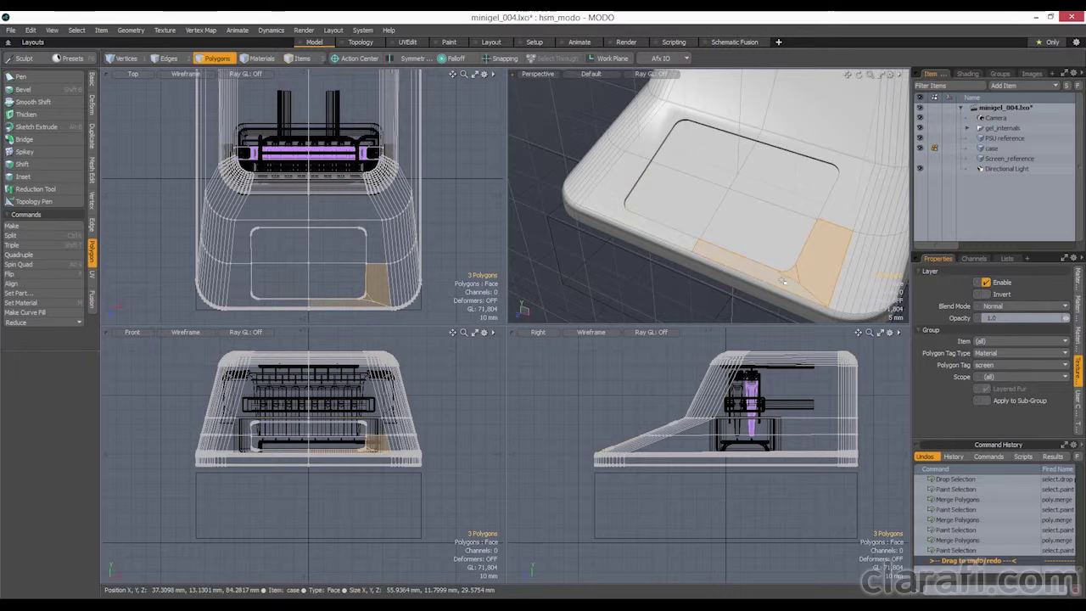
pyautogui.click(62, 324)
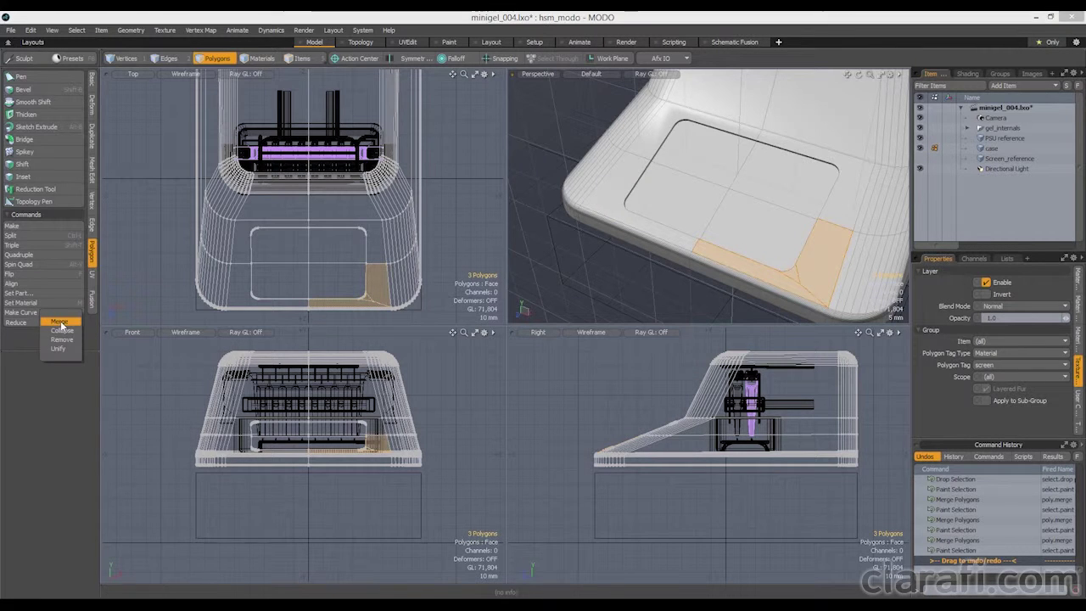
pyautogui.click(599, 251)
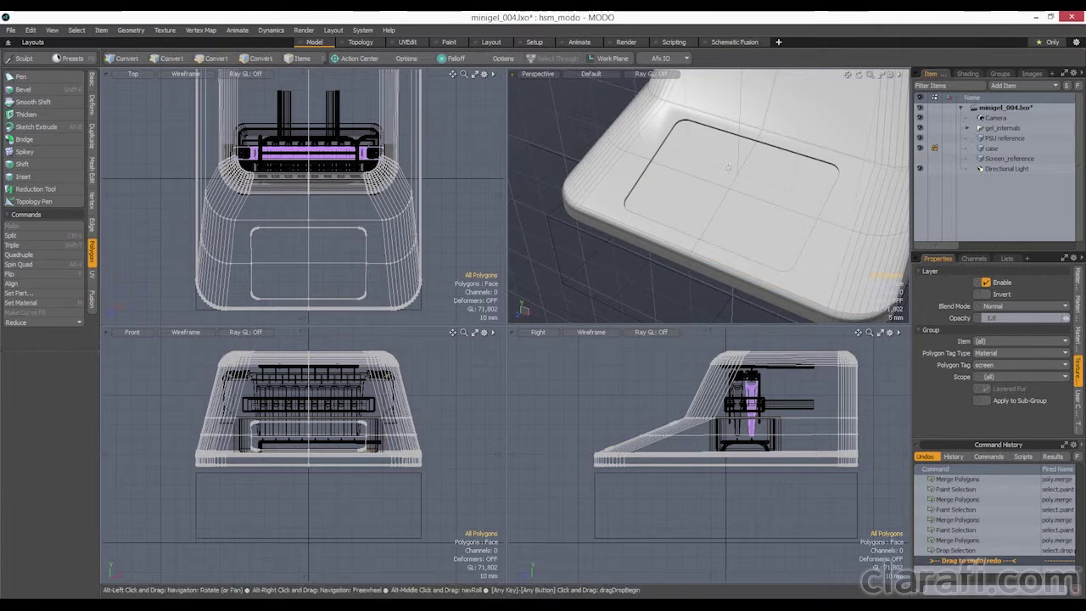
# Bevel the boundary edges of the screen recess, walls included, with a 720 um inset Edge Bevel at round level 6
pyautogui.keyDown('alt'); pyautogui.moveTo(599, 251); pyautogui.dragTo(763, 194); pyautogui.keyUp('alt')
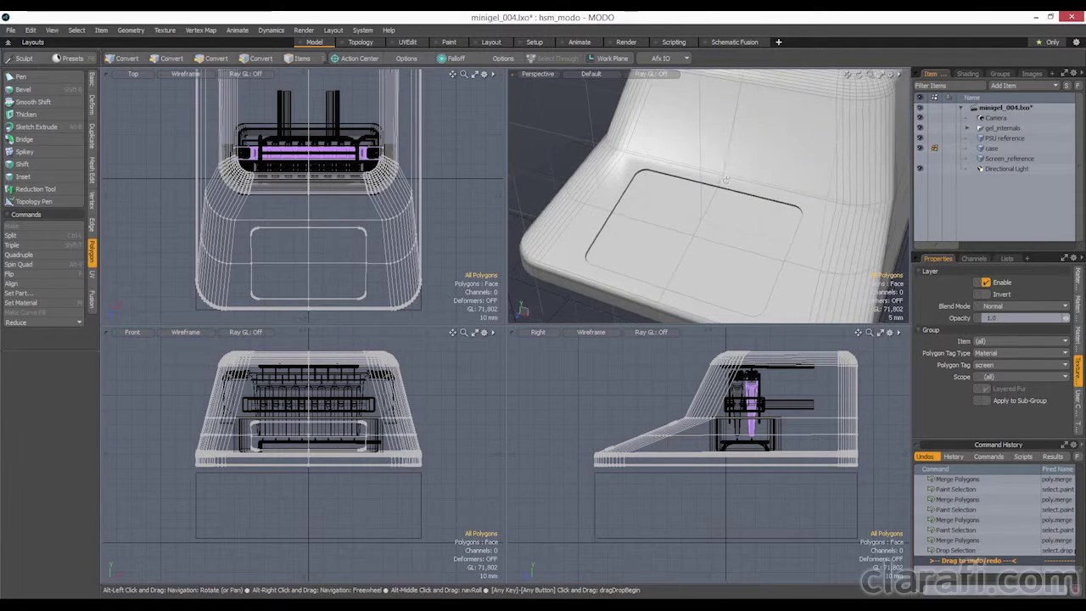
pyautogui.moveTo(795, 270)
pyautogui.keyDown('alt'); pyautogui.mouseDown()
pyautogui.moveTo(708, 227)
pyautogui.moveTo(670, 231)
pyautogui.moveTo(706, 222)
pyautogui.moveTo(701, 241)
pyautogui.mouseUp(); pyautogui.keyUp('alt')
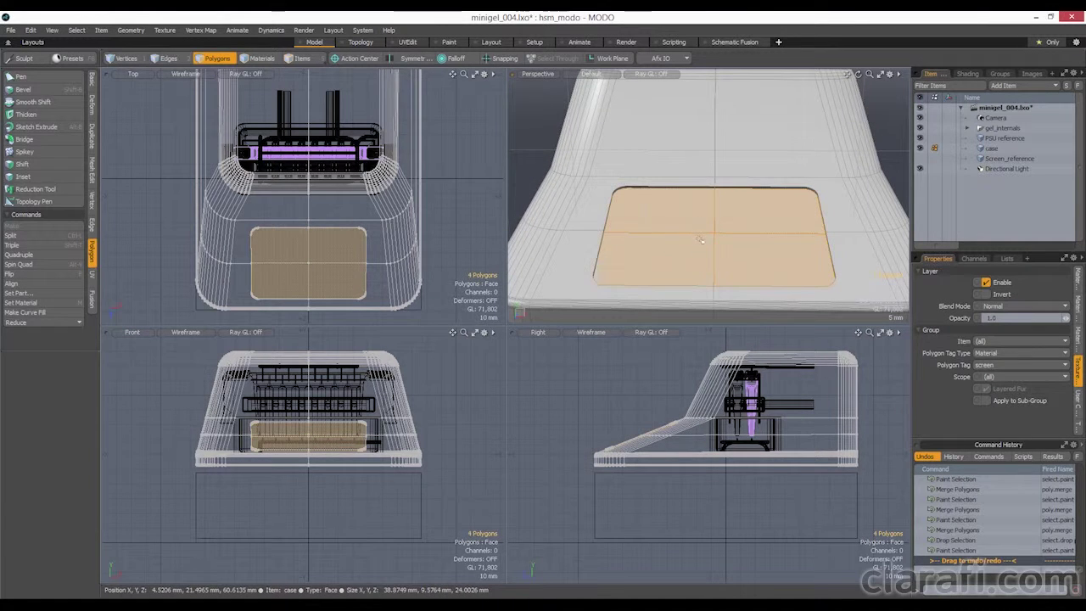
pyautogui.hotkey('shift', 'Up')
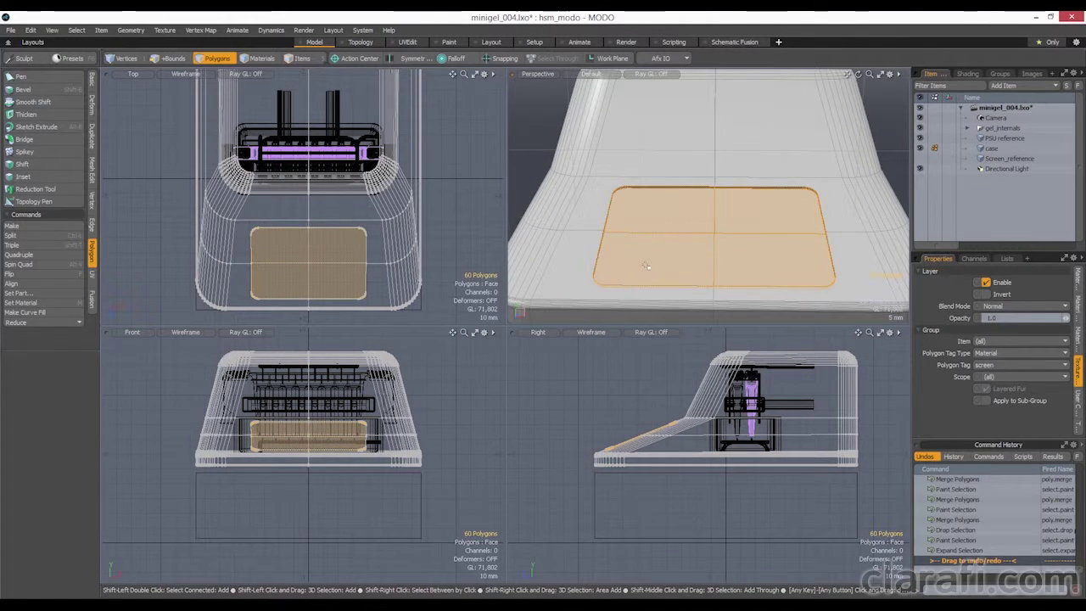
pyautogui.click(163, 57)
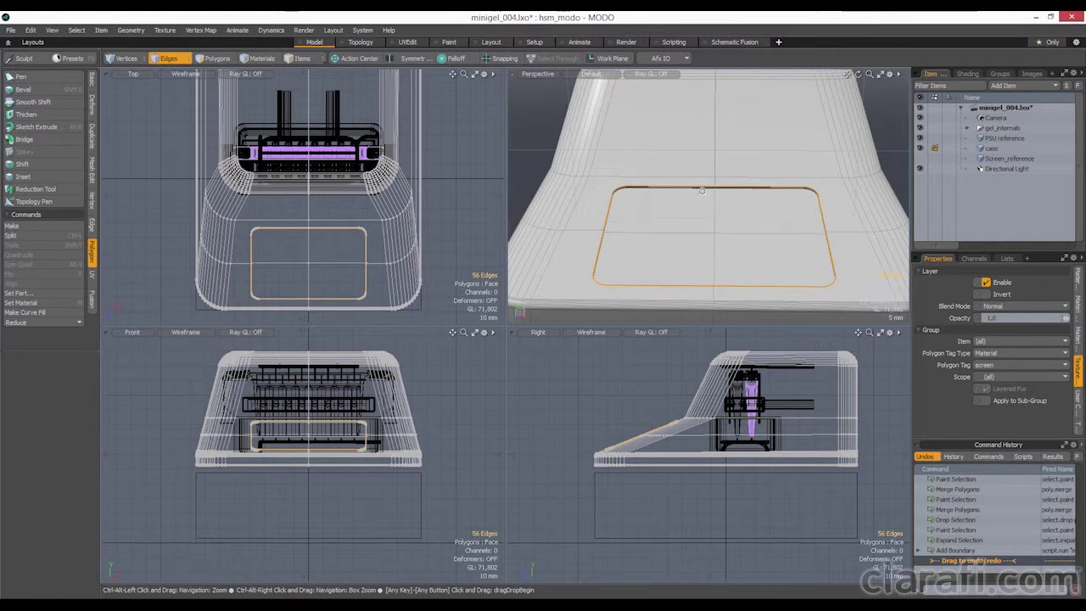
pyautogui.keyDown('ctrl'); pyautogui.keyDown('alt'); pyautogui.moveTo(702, 190); pyautogui.dragTo(709, 214); pyautogui.keyUp('alt'); pyautogui.keyUp('ctrl')
pyautogui.press('b')
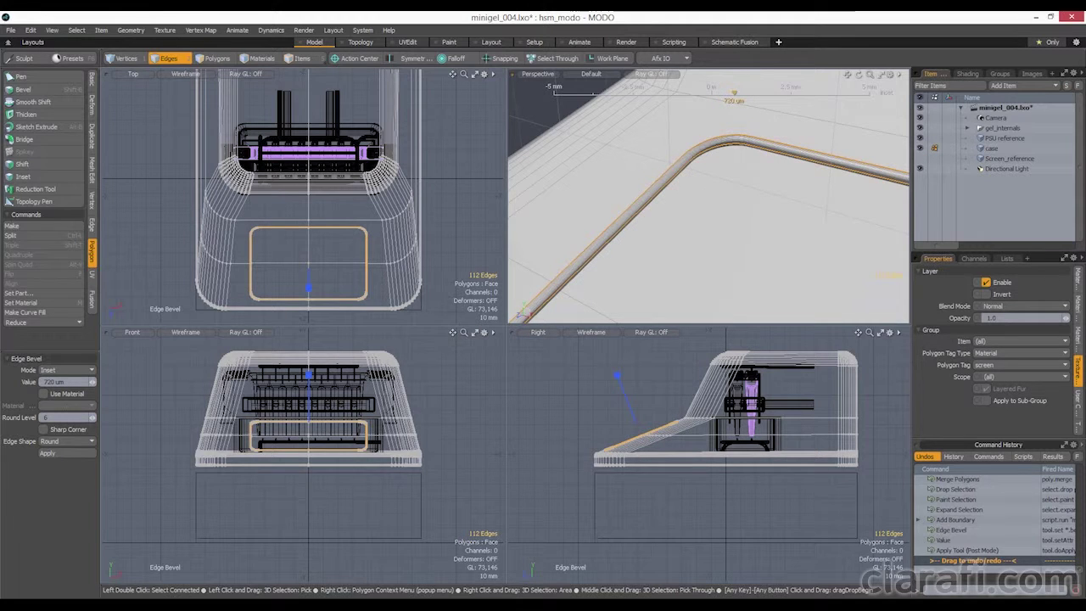
pyautogui.keyDown('ctrl'); pyautogui.keyDown('alt'); pyautogui.moveTo(746, 225); pyautogui.dragTo(687, 182); pyautogui.keyUp('alt'); pyautogui.keyUp('ctrl')
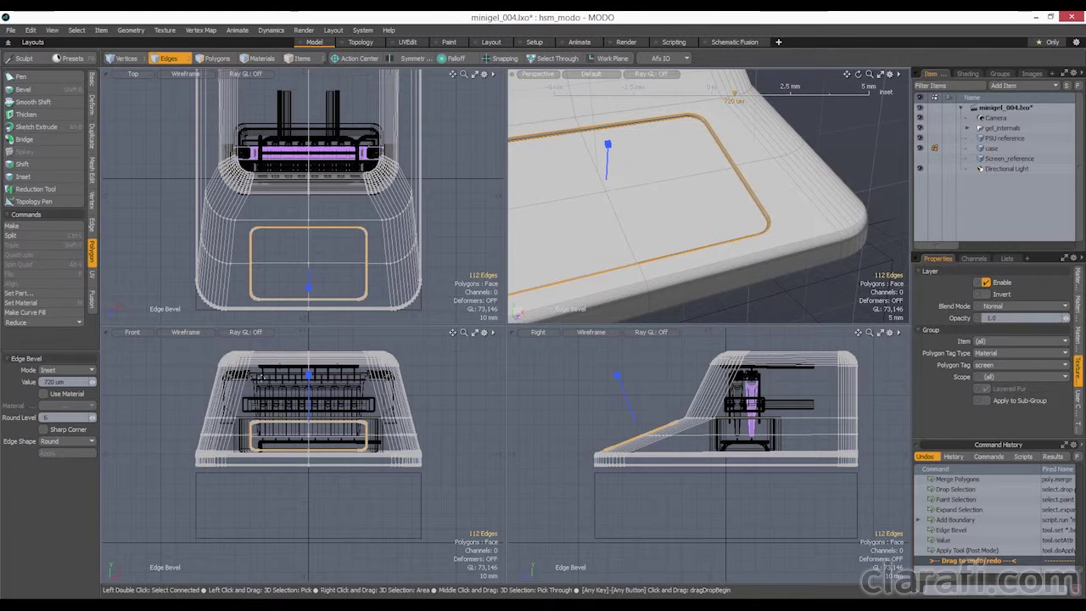
pyautogui.press('space')
pyautogui.click(569, 372)
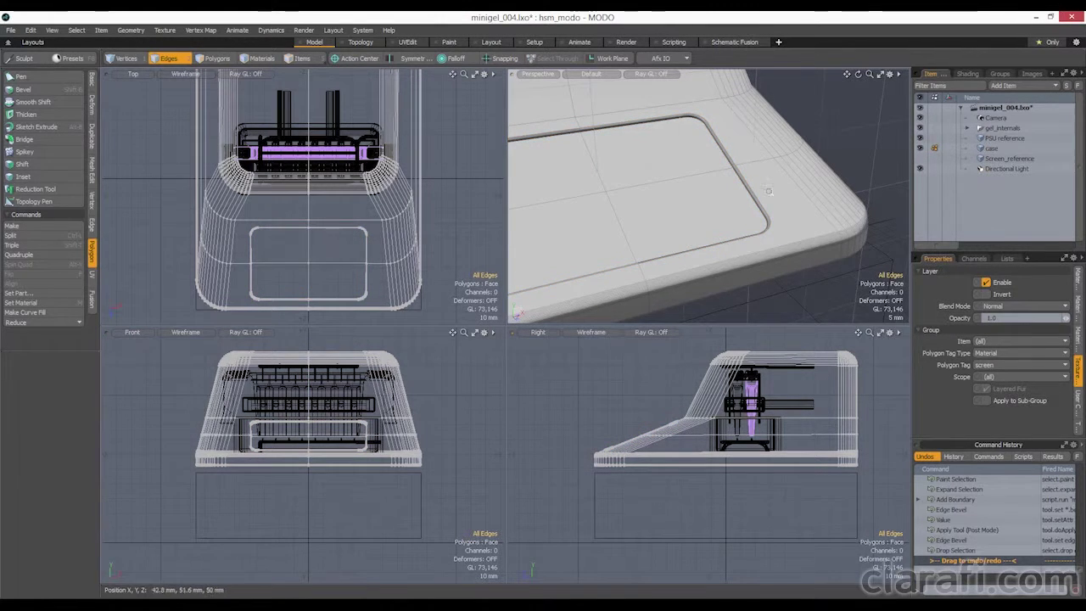
# Examine the case surface around the screen recess in a maximized perspective view with Reflection shading
pyautogui.keyDown('ctrl'); pyautogui.keyDown('alt'); pyautogui.moveTo(824, 176); pyautogui.dragTo(687, 239); pyautogui.keyUp('alt'); pyautogui.keyUp('ctrl')
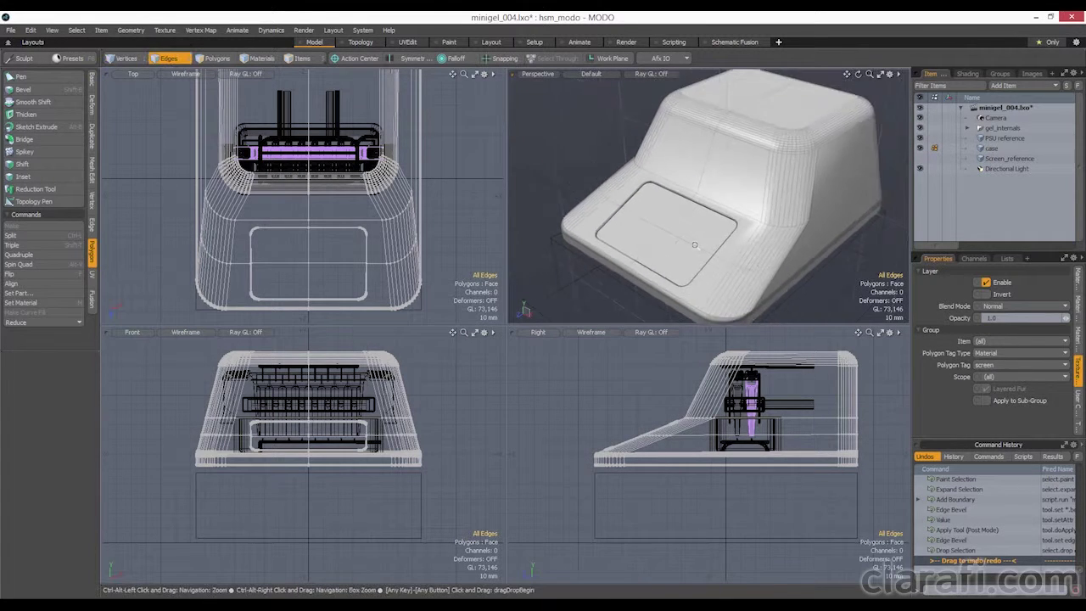
pyautogui.keyDown('alt'); pyautogui.keyDown('shift'); pyautogui.moveTo(752, 238); pyautogui.dragTo(674, 207); pyautogui.keyUp('shift'); pyautogui.keyUp('alt')
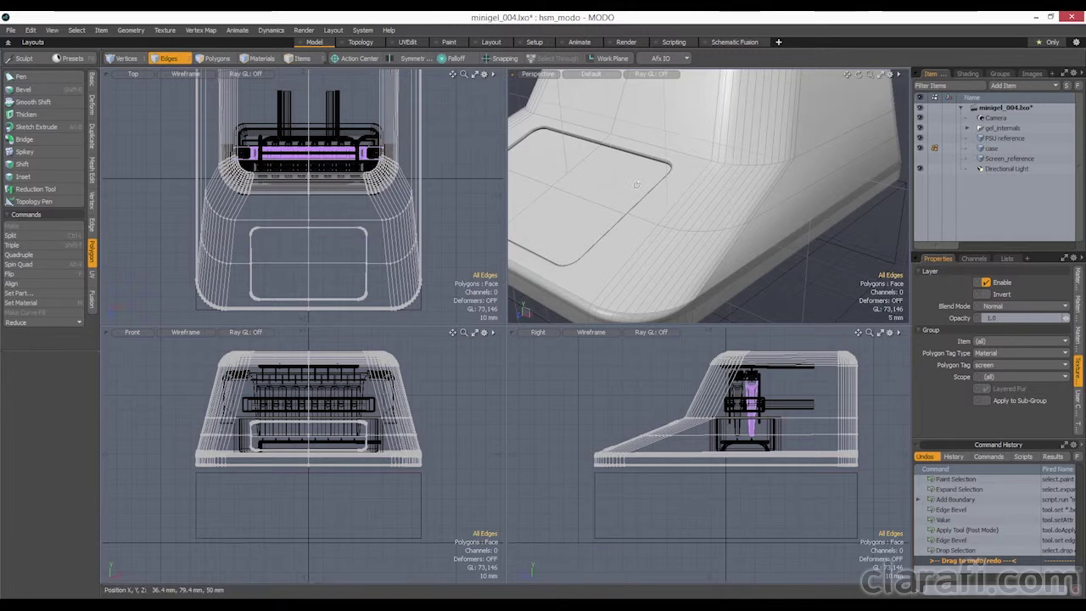
pyautogui.hotkey('ctrl', 'space')
pyautogui.moveTo(526, 373)
pyautogui.keyDown('alt'); pyautogui.mouseDown()
pyautogui.moveTo(534, 381)
pyautogui.moveTo(516, 371)
pyautogui.mouseUp(); pyautogui.keyUp('alt')
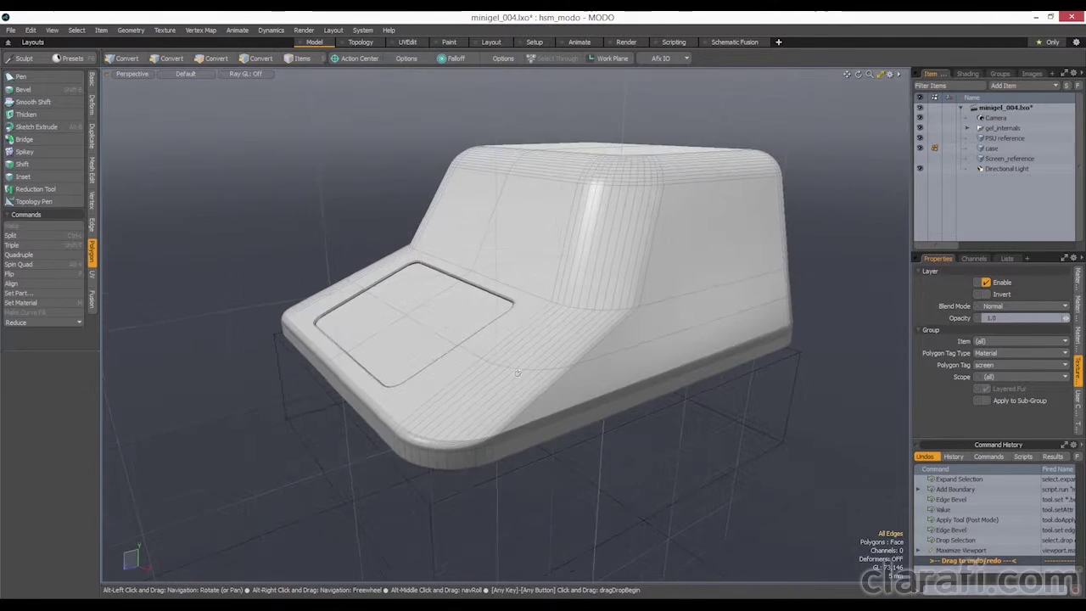
pyautogui.click(192, 77)
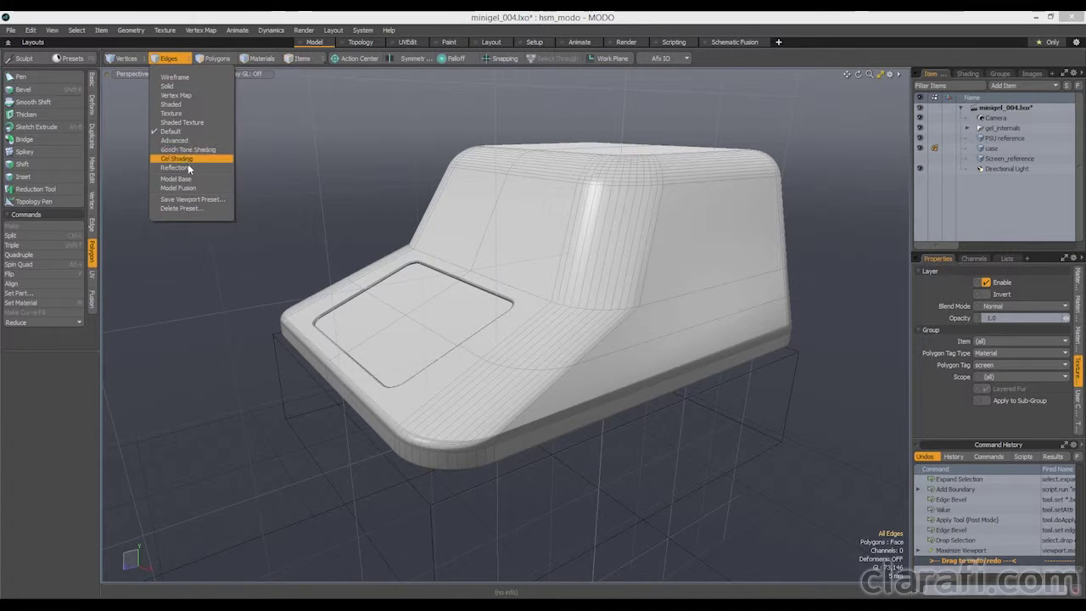
pyautogui.click(188, 165)
pyautogui.moveTo(548, 374)
pyautogui.keyDown('alt'); pyautogui.mouseDown()
pyautogui.moveTo(503, 343)
pyautogui.moveTo(539, 363)
pyautogui.moveTo(703, 315)
pyautogui.moveTo(696, 368)
pyautogui.moveTo(592, 374)
pyautogui.moveTo(525, 405)
pyautogui.moveTo(504, 267)
pyautogui.mouseUp(); pyautogui.keyUp('alt')
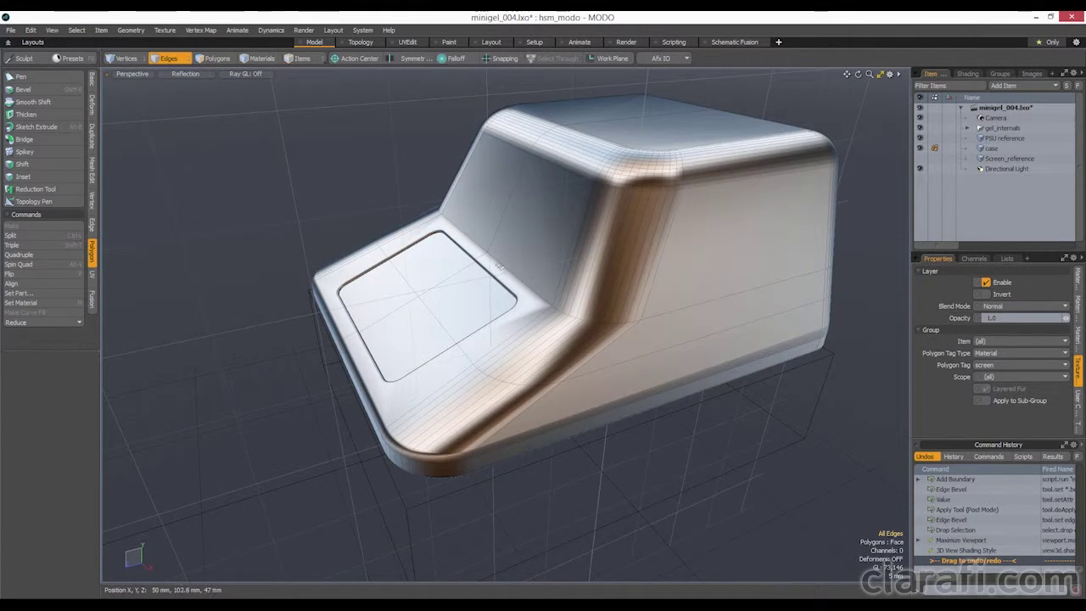
pyautogui.keyDown('alt'); pyautogui.moveTo(504, 332); pyautogui.dragTo(614, 300); pyautogui.keyUp('alt')
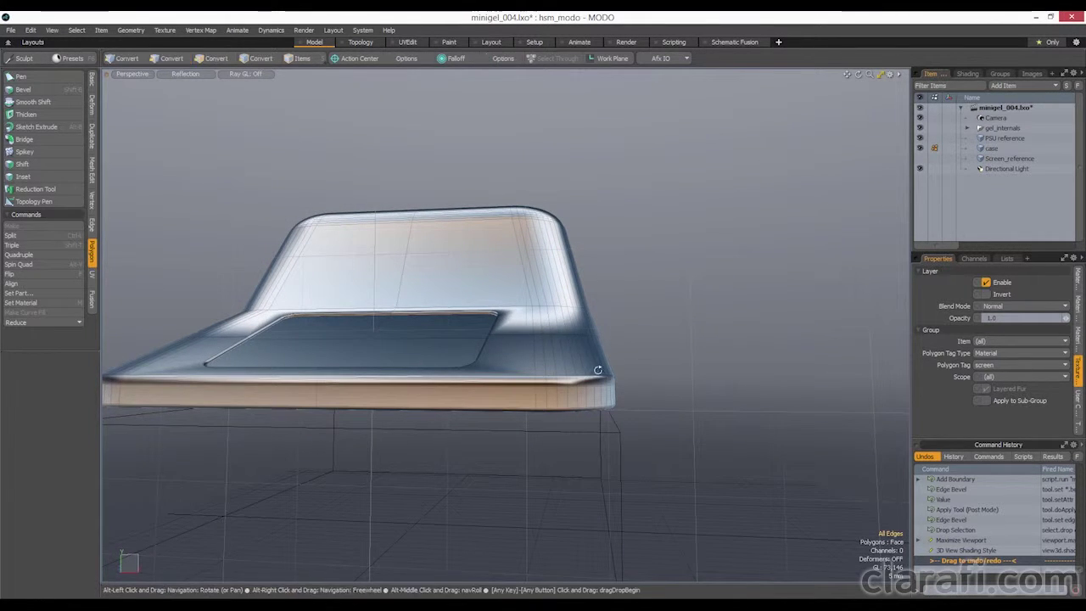
pyautogui.keyDown('alt'); pyautogui.moveTo(597, 370); pyautogui.dragTo(596, 371); pyautogui.keyUp('alt')
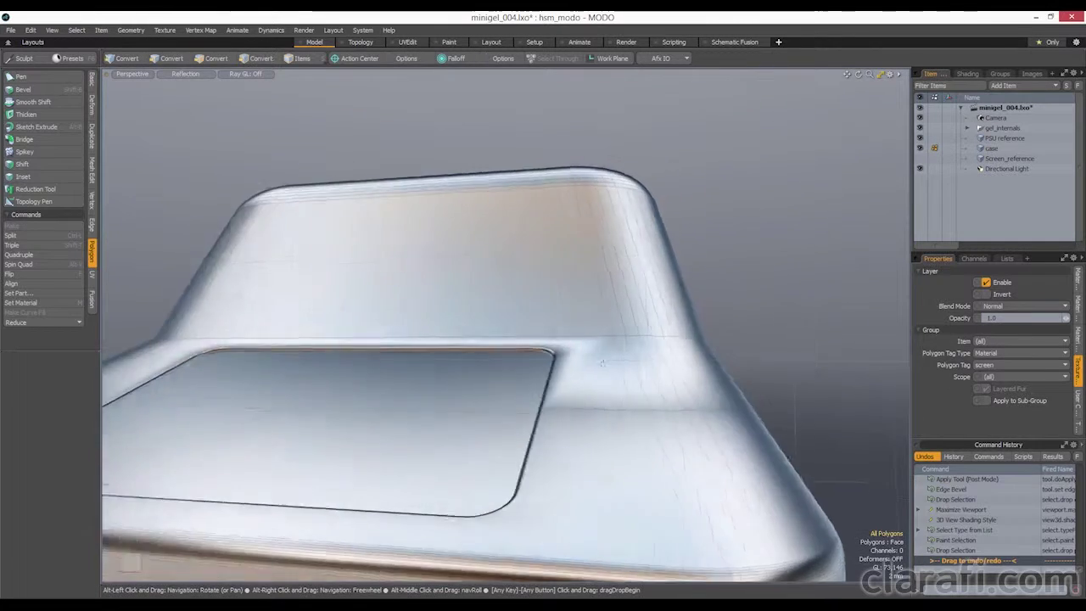
pyautogui.keyDown('alt'); pyautogui.moveTo(603, 363); pyautogui.dragTo(611, 343); pyautogui.keyUp('alt')
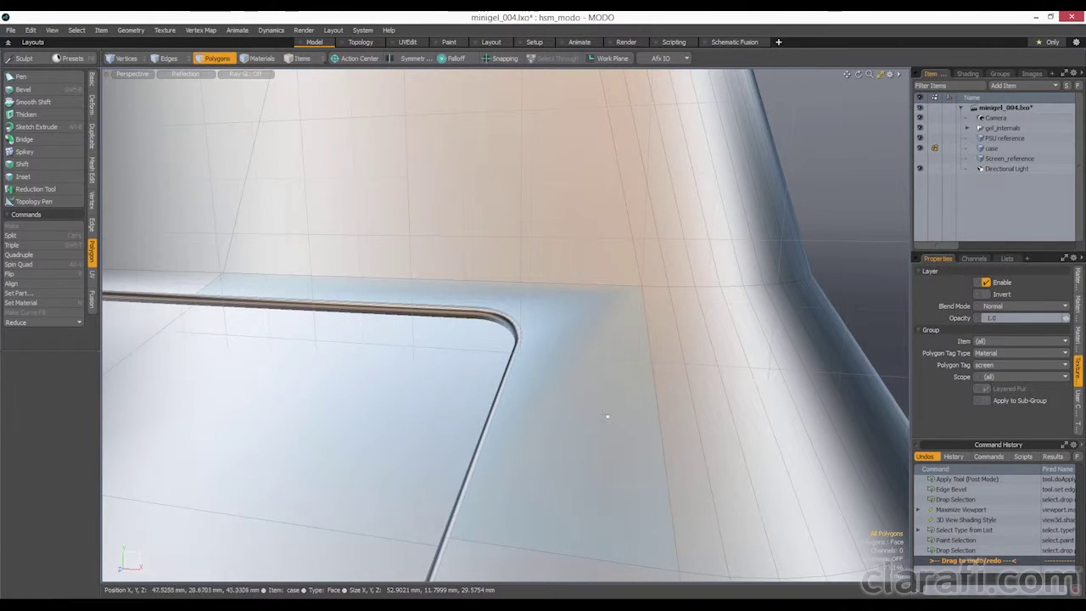
# Bevel the four polygons surrounding the screen recess as one group with a 500 um inset and no shift
pyautogui.click(595, 411)
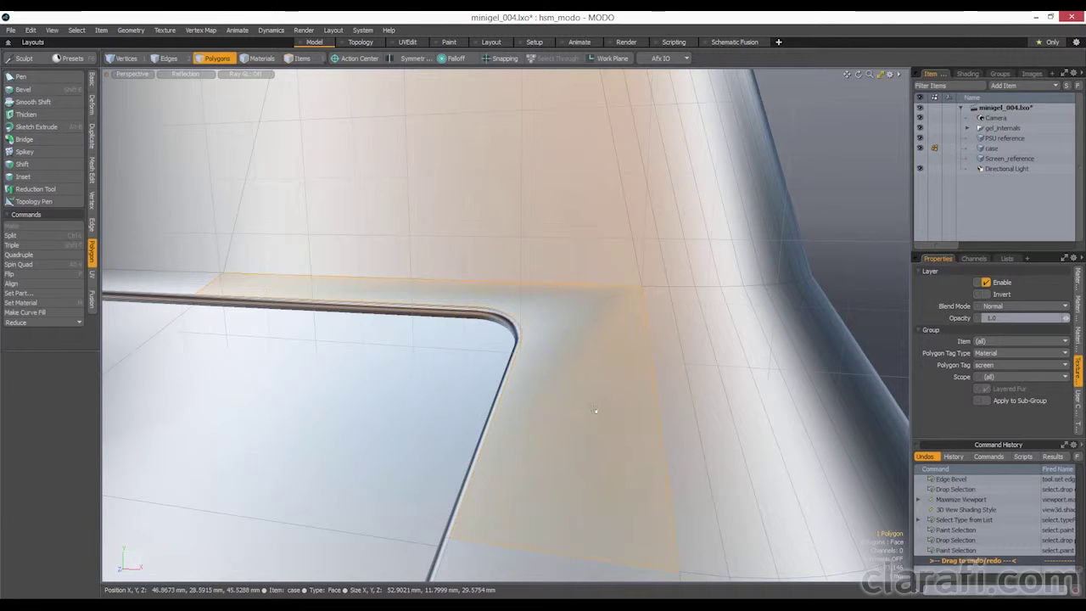
pyautogui.keyDown('ctrl'); pyautogui.keyDown('alt'); pyautogui.moveTo(618, 425); pyautogui.dragTo(546, 433); pyautogui.keyUp('alt'); pyautogui.keyUp('ctrl')
pyautogui.keyDown('alt'); pyautogui.moveTo(585, 501); pyautogui.dragTo(615, 415); pyautogui.keyUp('alt')
pyautogui.keyDown('shift'); pyautogui.click(617, 439); pyautogui.keyUp('shift')
pyautogui.keyDown('shift'); pyautogui.click(260, 477); pyautogui.keyUp('shift')
pyautogui.keyDown('shift'); pyautogui.click(213, 313); pyautogui.keyUp('shift')
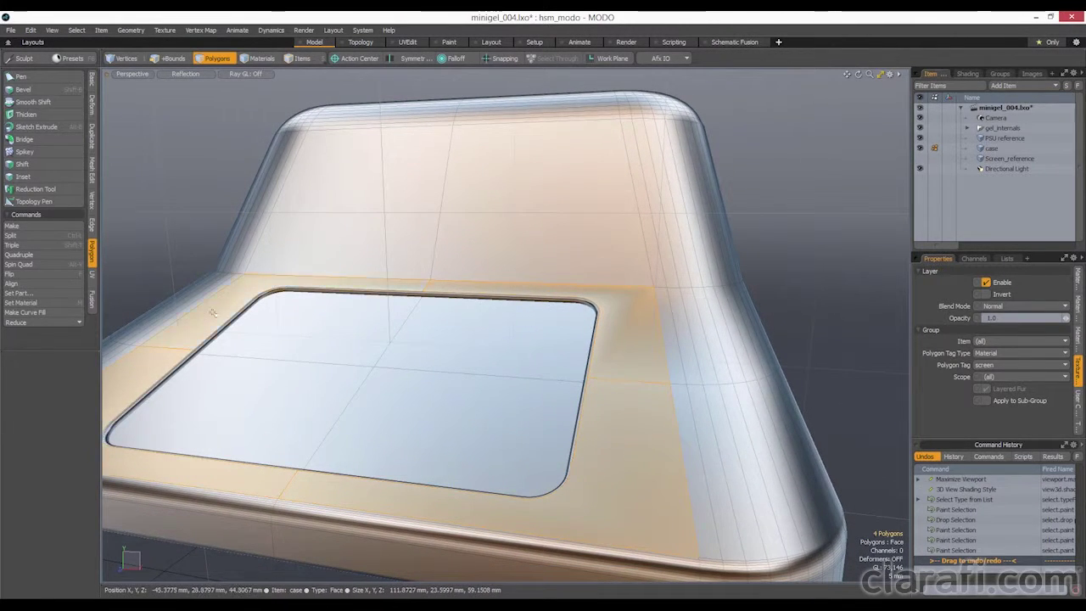
pyautogui.keyDown('ctrl'); pyautogui.keyDown('alt'); pyautogui.moveTo(620, 303); pyautogui.dragTo(679, 331); pyautogui.keyUp('alt'); pyautogui.keyUp('ctrl')
pyautogui.press('b')
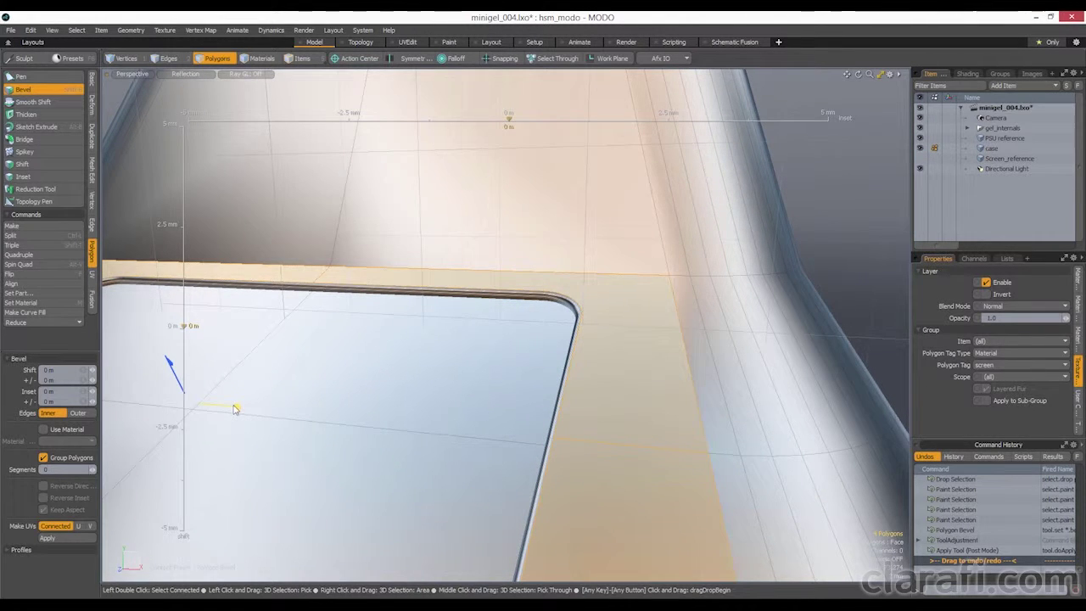
pyautogui.moveTo(235, 409); pyautogui.dragTo(235, 406)
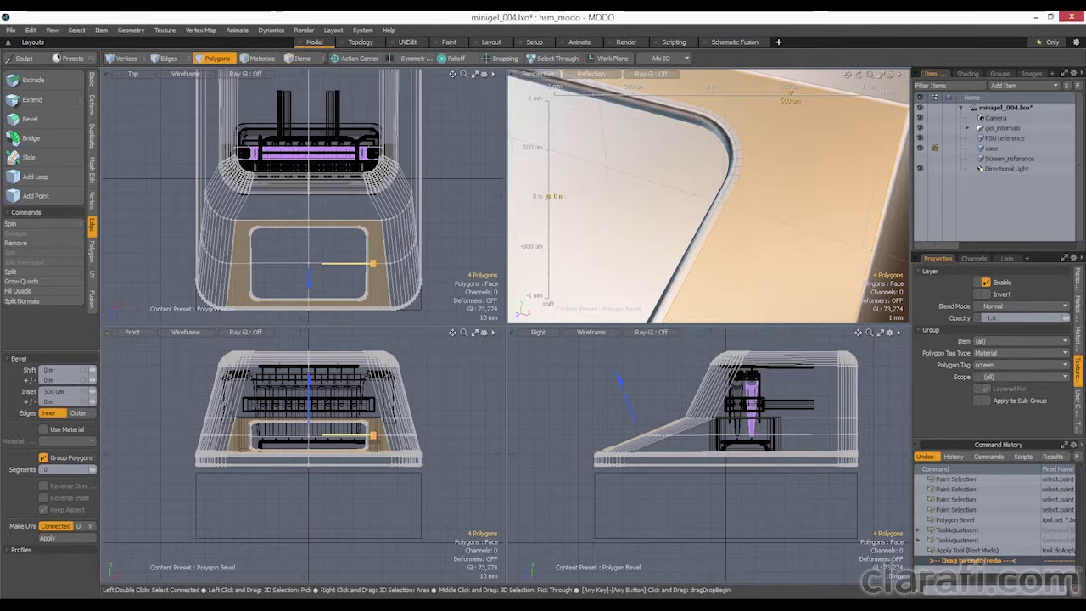
pyautogui.scroll(-6, 780, 252)
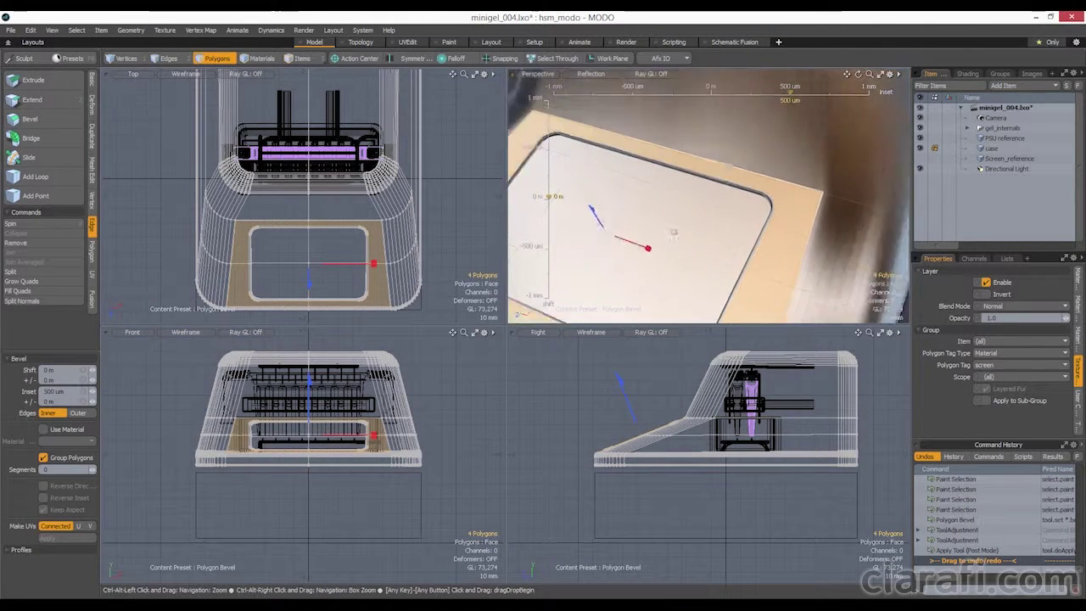
pyautogui.press('space')
# Examine the reflection shading around the screen recess and the adjoining case corner from several distances and angles
pyautogui.click(722, 219)
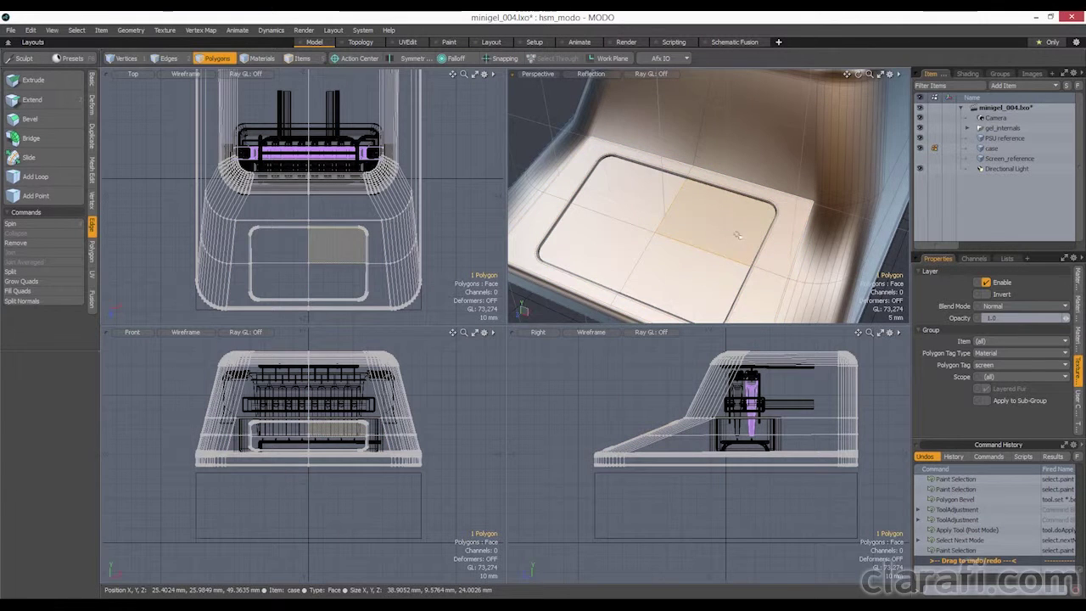
pyautogui.scroll(4, 775, 204)
pyautogui.scroll(-4, 775, 204)
pyautogui.keyDown('alt'); pyautogui.moveTo(774, 204); pyautogui.dragTo(720, 222); pyautogui.keyUp('alt')
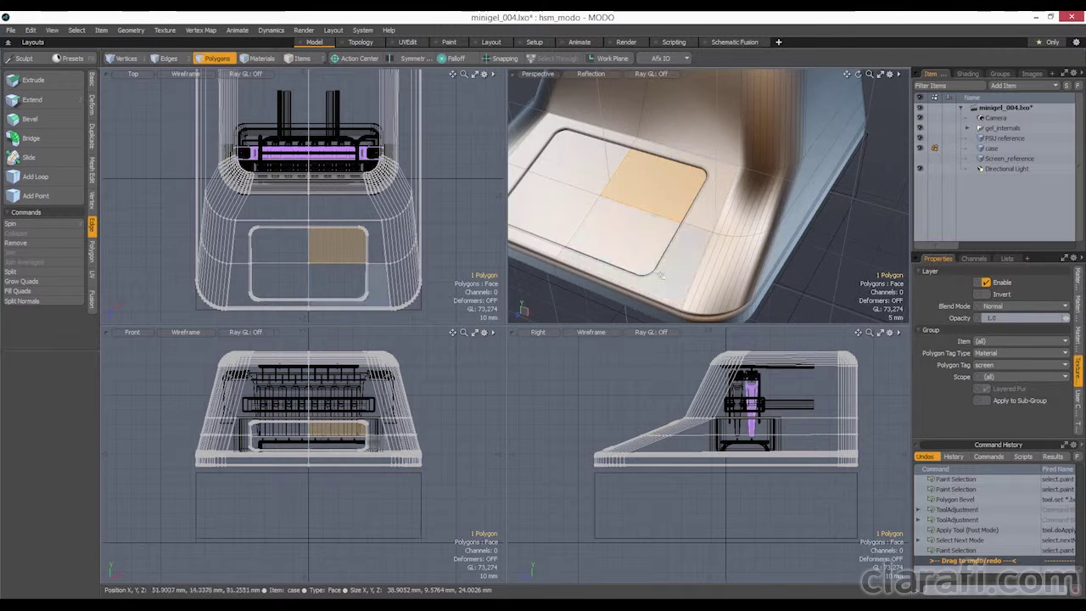
pyautogui.moveTo(660, 274)
pyautogui.keyDown('alt'); pyautogui.mouseDown()
pyautogui.moveTo(604, 289)
pyautogui.moveTo(660, 262)
pyautogui.mouseUp(); pyautogui.keyUp('alt')
pyautogui.click(825, 253)
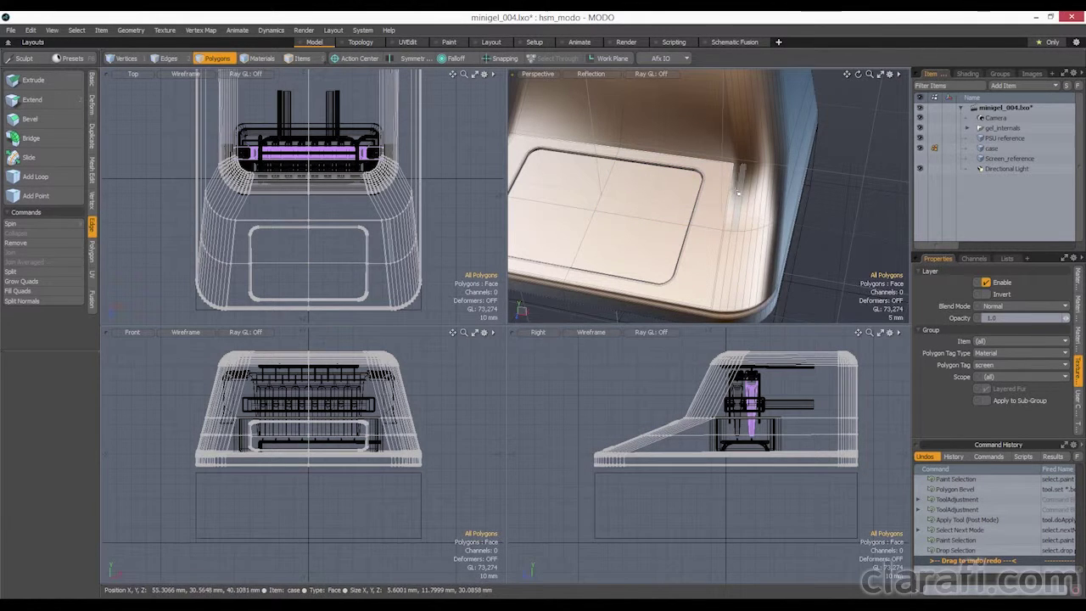
pyautogui.moveTo(740, 178)
pyautogui.keyDown('alt'); pyautogui.mouseDown()
pyautogui.moveTo(795, 181)
pyautogui.moveTo(728, 208)
pyautogui.moveTo(748, 189)
pyautogui.moveTo(731, 192)
pyautogui.moveTo(730, 180)
pyautogui.mouseUp(); pyautogui.keyUp('alt')
pyautogui.scroll(4, 729, 188)
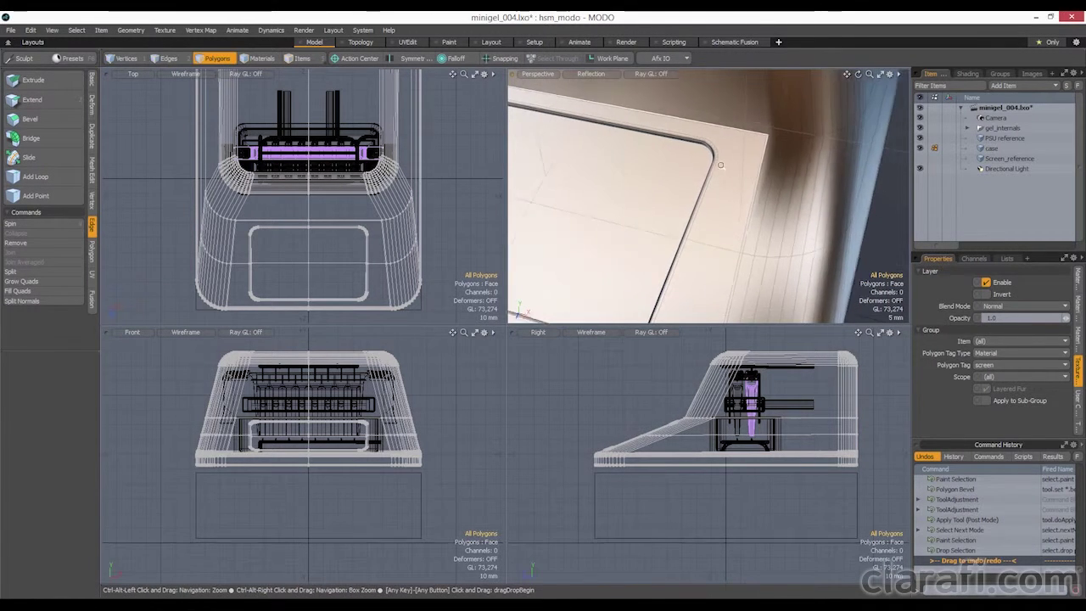
pyautogui.scroll(-2, 730, 180)
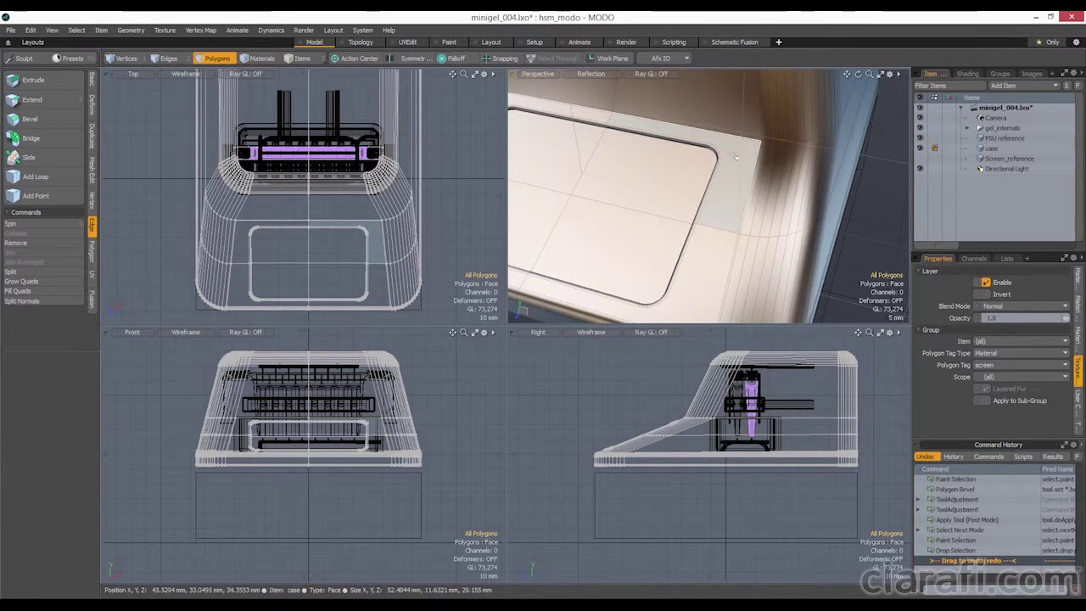
pyautogui.scroll(3, 740, 225)
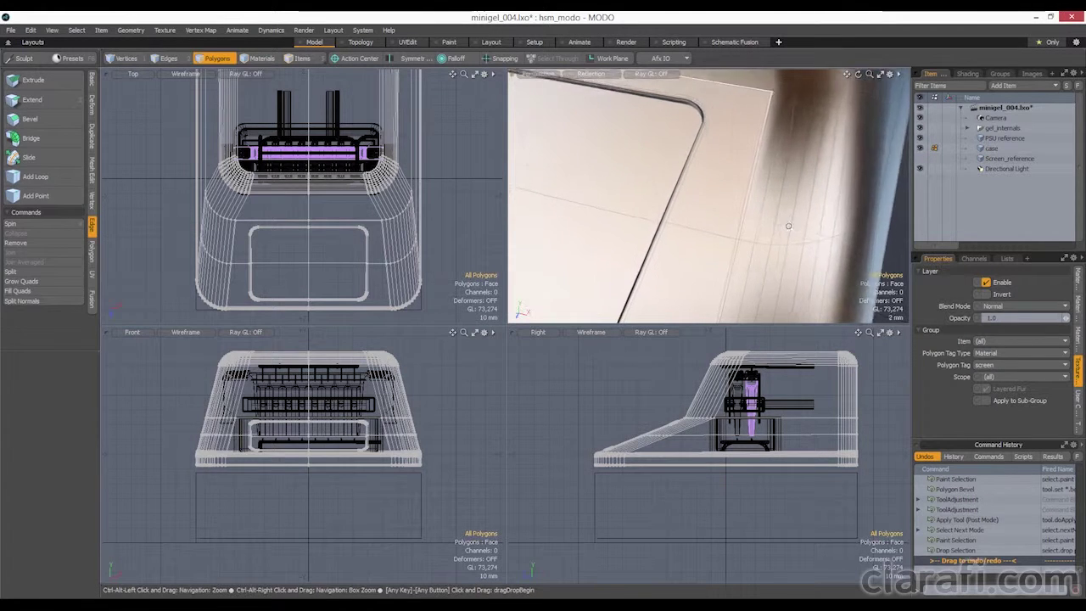
pyautogui.scroll(-2, 747, 215)
pyautogui.scroll(1, 740, 215)
pyautogui.scroll(-1, 741, 215)
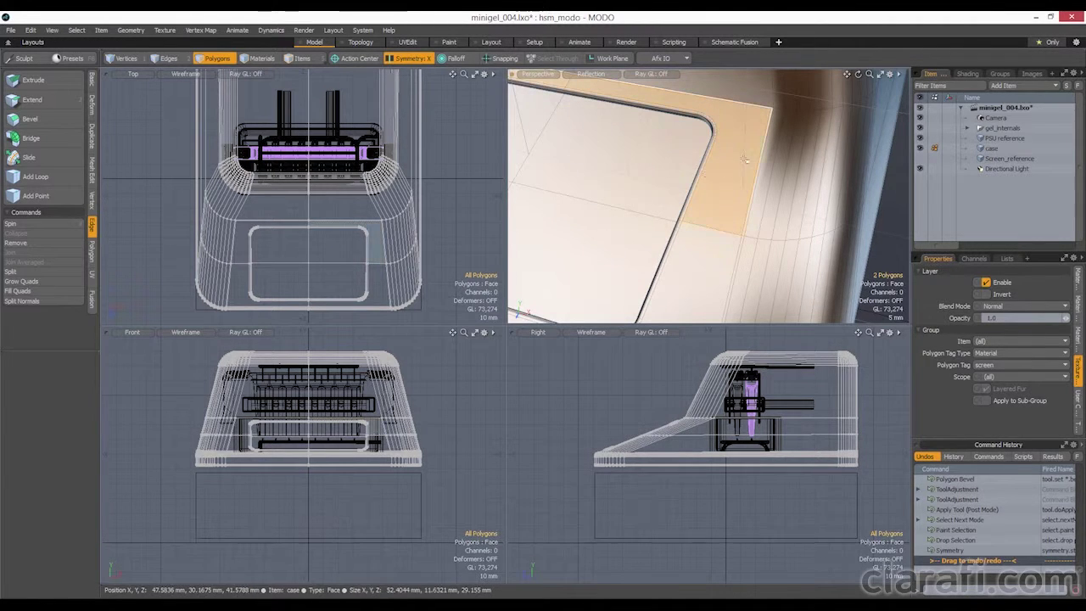
pyautogui.moveTo(744, 167); pyautogui.dragTo(719, 243)
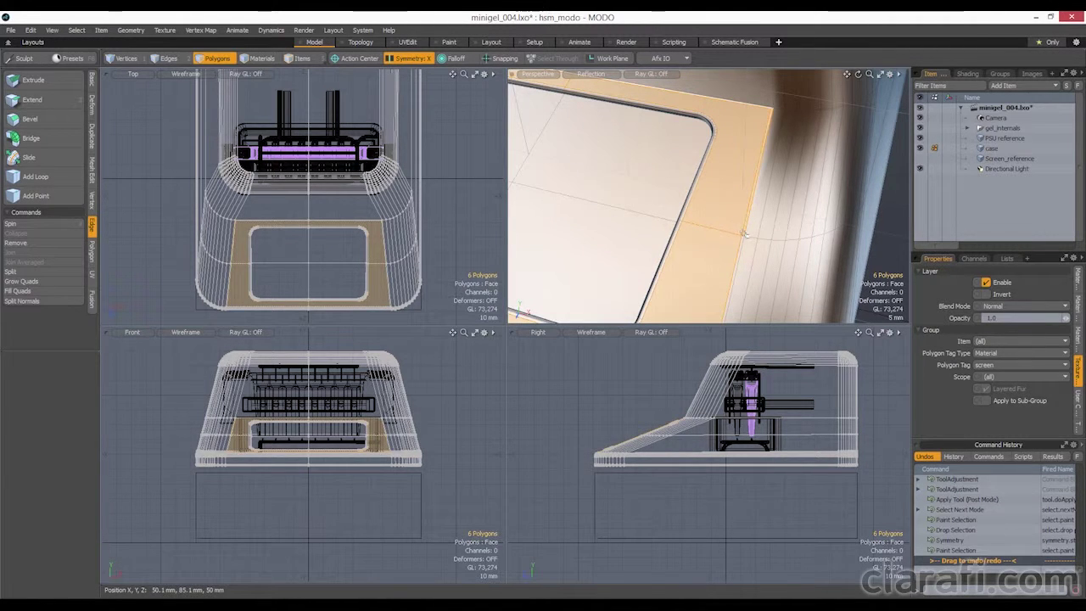
pyautogui.keyDown('ctrl'); pyautogui.moveTo(753, 241); pyautogui.dragTo(747, 263); pyautogui.keyUp('ctrl')
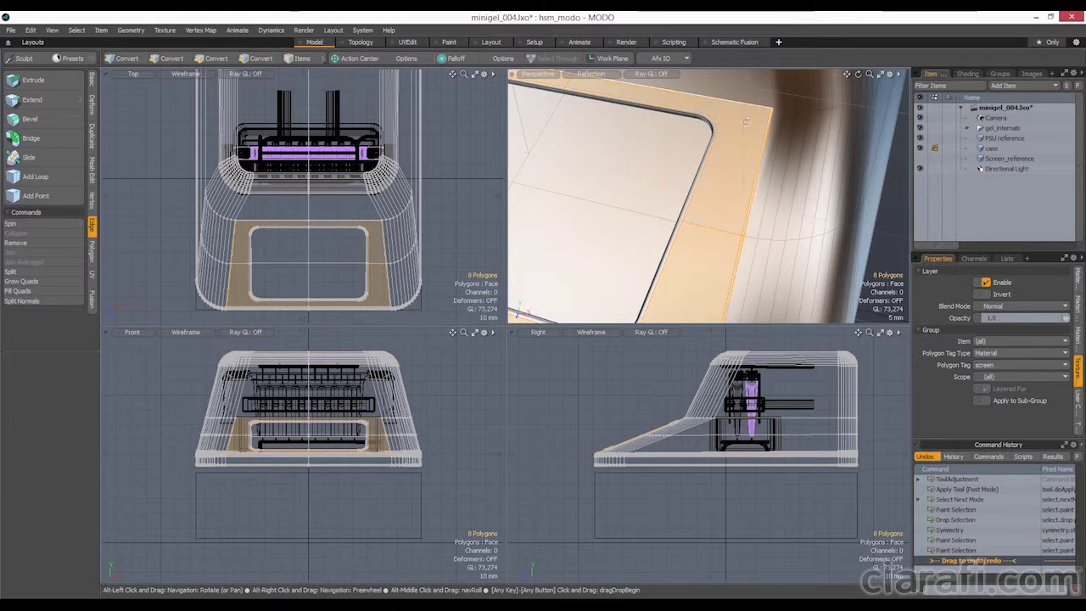
pyautogui.keyDown('alt'); pyautogui.keyDown('shift'); pyautogui.moveTo(743, 125); pyautogui.dragTo(726, 259); pyautogui.keyUp('shift'); pyautogui.keyUp('alt')
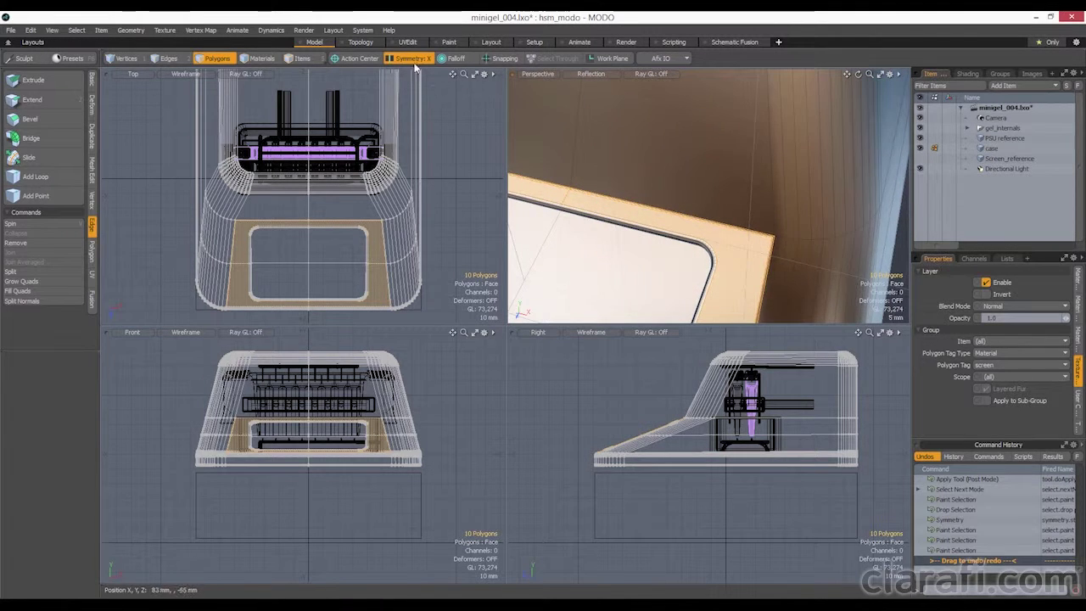
pyautogui.click(605, 271)
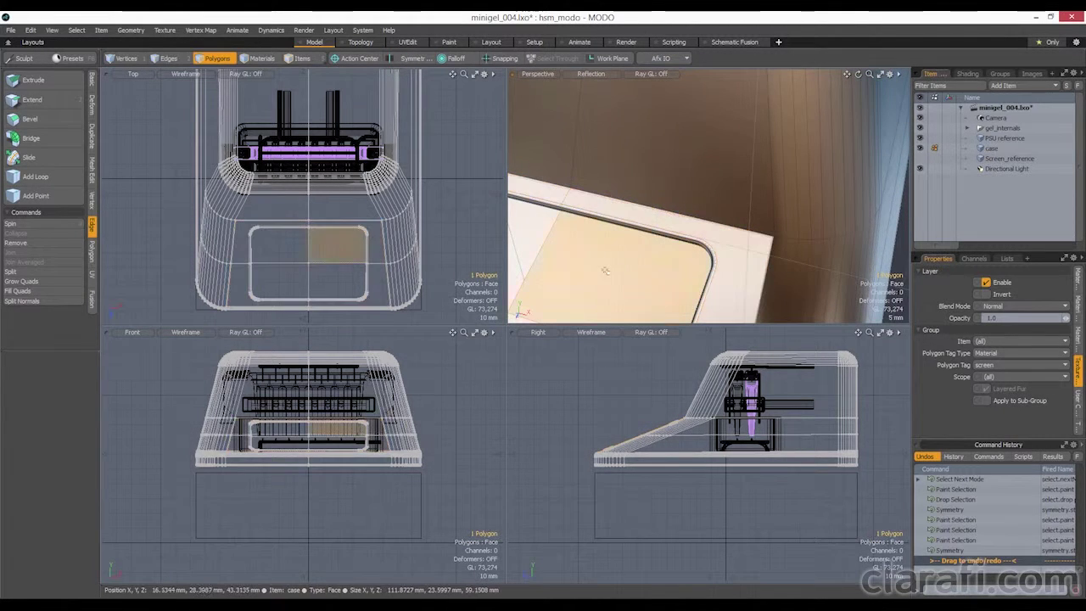
# Merge the large polygon at the screen surround's right rear corner with its two outer inset strips into one polygon
pyautogui.click(640, 218)
pyautogui.keyDown('ctrl'); pyautogui.keyDown('alt'); pyautogui.moveTo(737, 242); pyautogui.dragTo(830, 224); pyautogui.keyUp('alt'); pyautogui.keyUp('ctrl')
pyautogui.keyDown('shift'); pyautogui.click(843, 218); pyautogui.keyUp('shift')
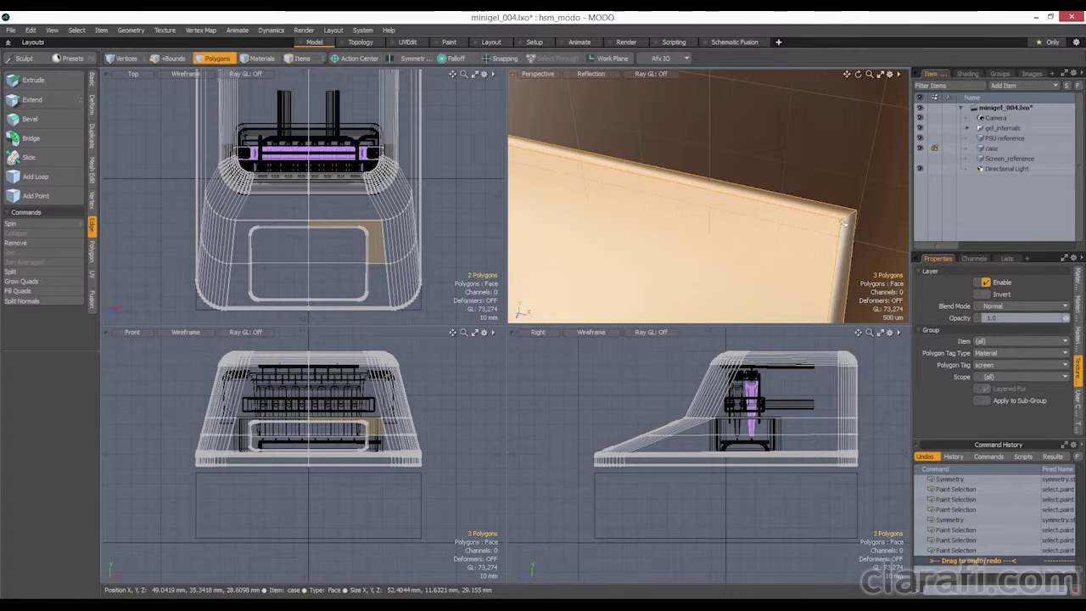
pyautogui.click(93, 255)
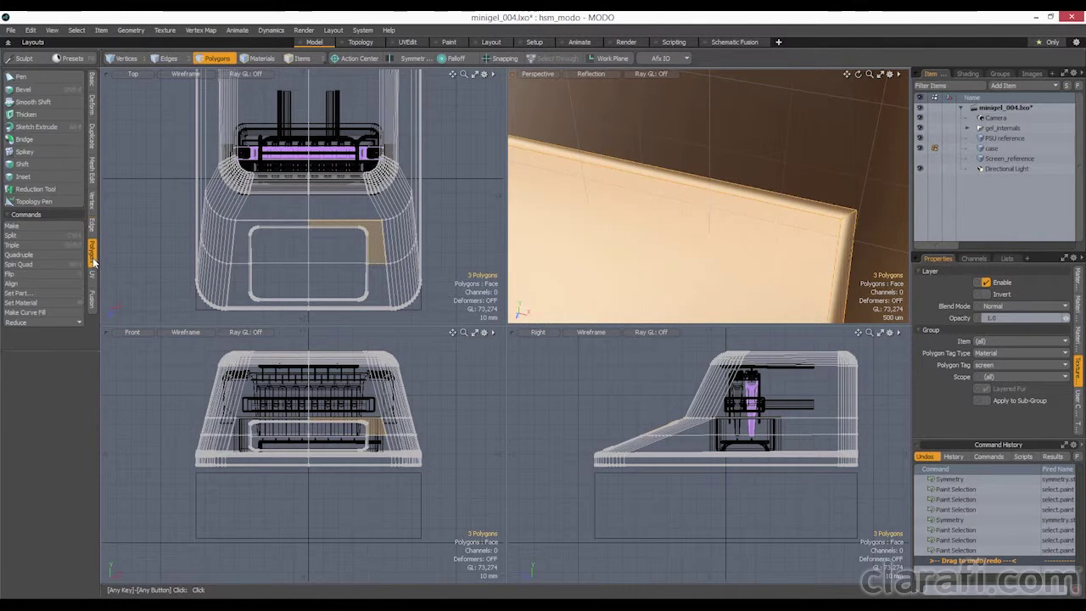
pyautogui.click(71, 321)
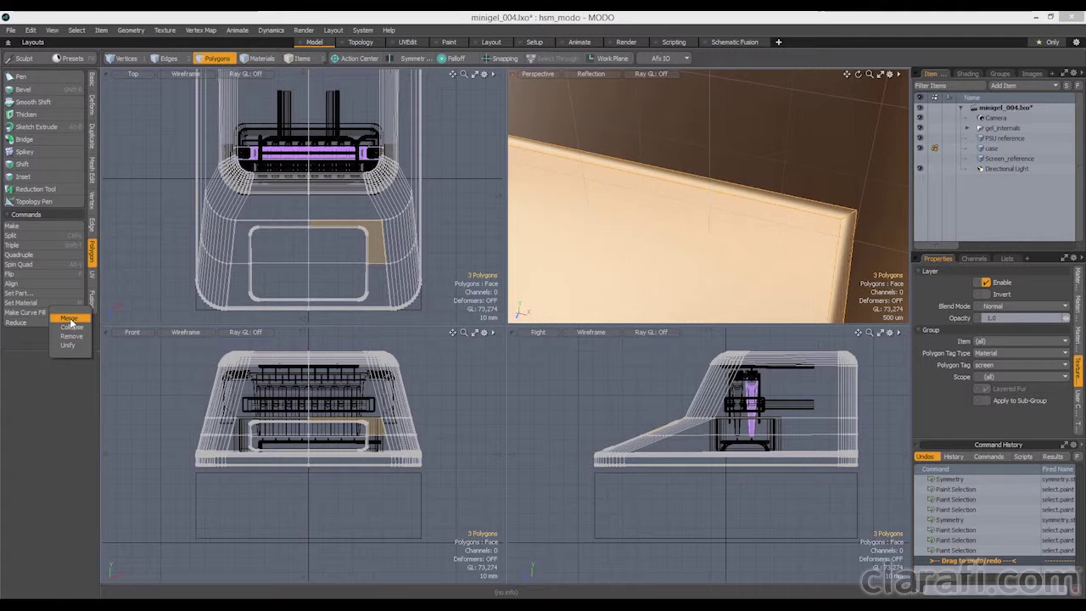
pyautogui.click(71, 321)
# Merge the large polygon at the screen surround's right front corner with its two outer inset strips into one polygon
pyautogui.keyDown('alt'); pyautogui.moveTo(707, 242); pyautogui.dragTo(667, 102); pyautogui.keyUp('alt')
pyautogui.keyDown('alt'); pyautogui.moveTo(750, 125); pyautogui.dragTo(757, 158); pyautogui.keyUp('alt')
pyautogui.click(710, 237)
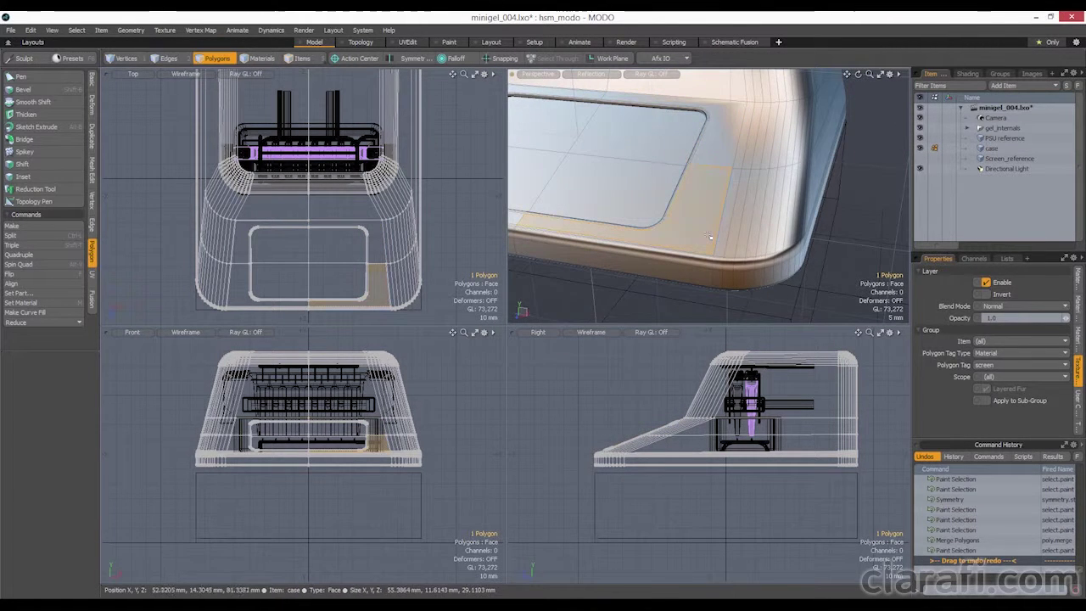
pyautogui.keyDown('ctrl'); pyautogui.keyDown('alt'); pyautogui.moveTo(702, 259); pyautogui.dragTo(740, 243); pyautogui.keyUp('alt'); pyautogui.keyUp('ctrl')
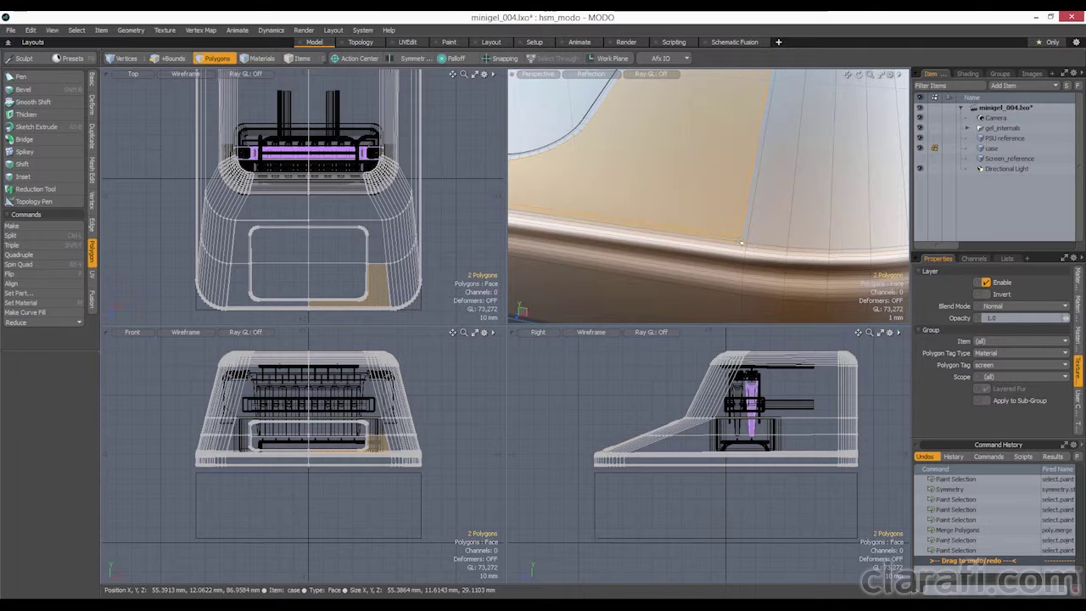
pyautogui.click(59, 322)
pyautogui.click(59, 323)
# Merge the large polygon at the screen surround's left front corner with its two outer inset strips into one polygon
pyautogui.moveTo(586, 216)
pyautogui.keyDown('ctrl'); pyautogui.keyDown('alt'); pyautogui.mouseDown()
pyautogui.moveTo(534, 221)
pyautogui.moveTo(570, 214)
pyautogui.mouseUp(); pyautogui.keyUp('alt'); pyautogui.keyUp('ctrl')
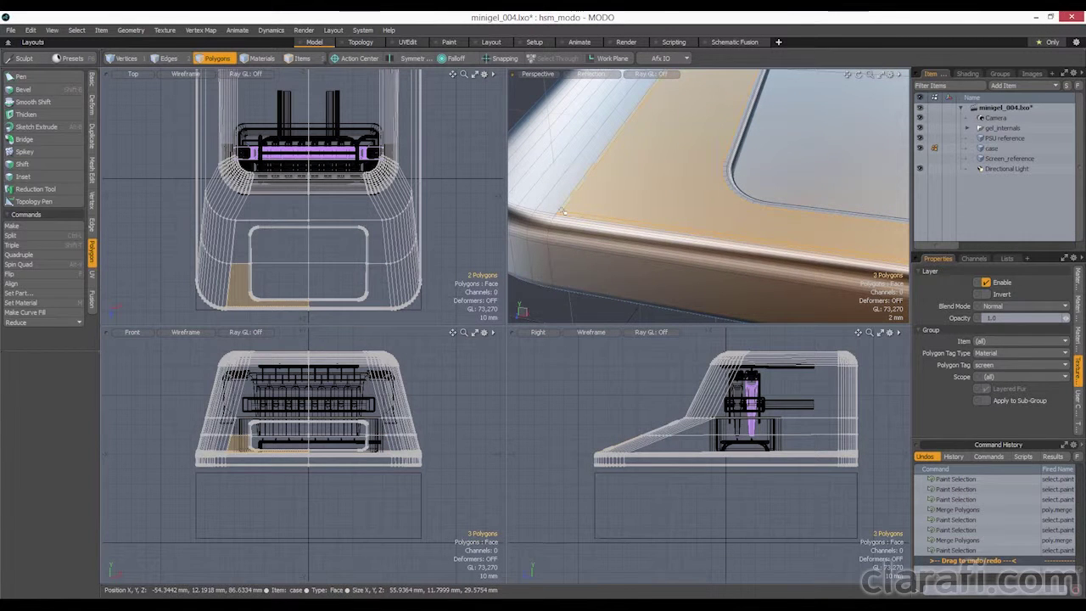
pyautogui.click(73, 325)
pyautogui.click(59, 324)
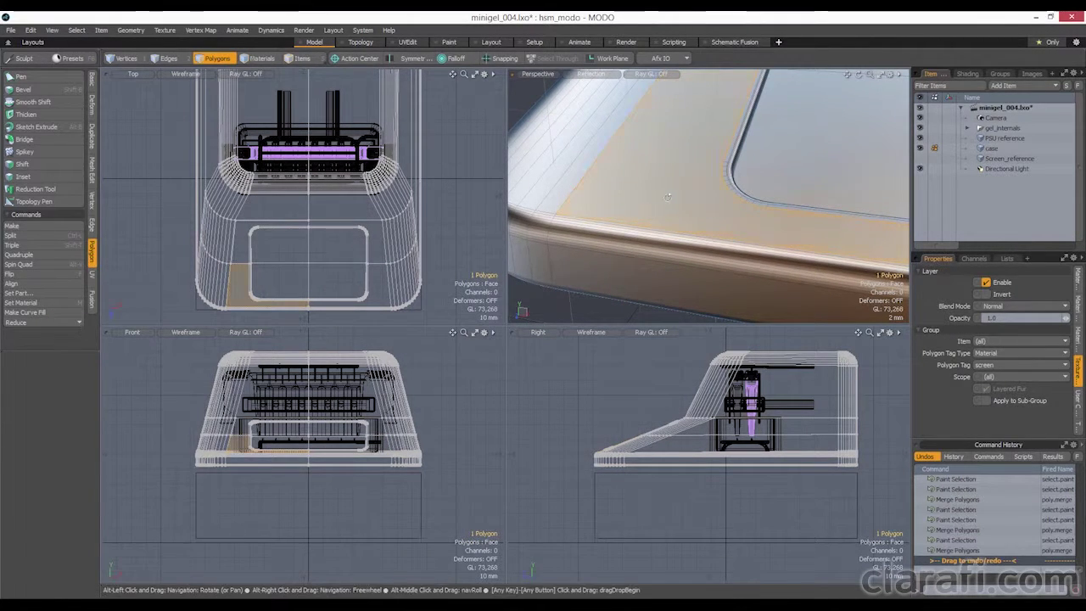
# Merge the large polygon at the screen surround's left rear corner with its two outer inset strips into one polygon
pyautogui.moveTo(594, 288)
pyautogui.keyDown('alt'); pyautogui.mouseDown()
pyautogui.moveTo(603, 301)
pyautogui.moveTo(639, 258)
pyautogui.moveTo(672, 271)
pyautogui.mouseUp(); pyautogui.keyUp('alt')
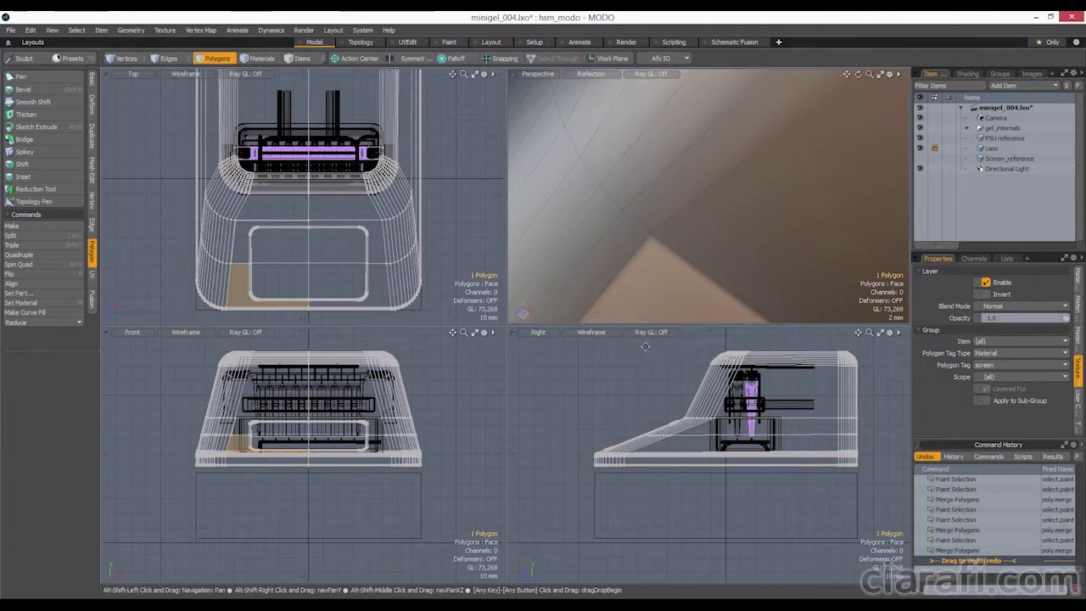
pyautogui.click(666, 263)
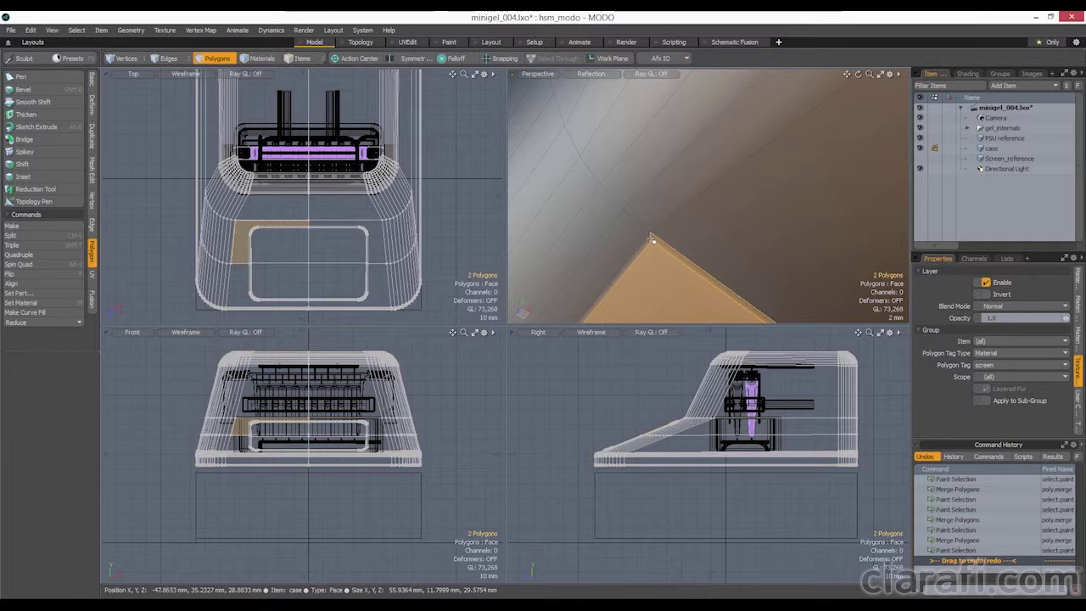
pyautogui.click(52, 323)
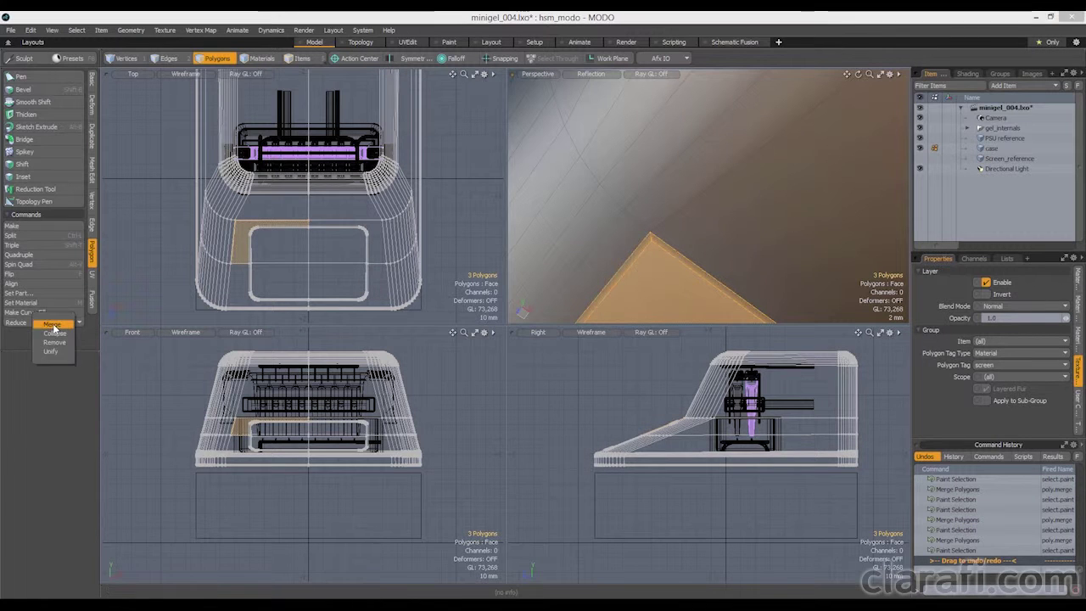
pyautogui.click(48, 331)
# Detach the case's upper hood, from its top down to the sloped wall's lower edge, by cutting and pasting its polygons in place
pyautogui.keyDown('ctrl'); pyautogui.keyDown('alt'); pyautogui.moveTo(711, 257); pyautogui.dragTo(740, 180); pyautogui.keyUp('alt'); pyautogui.keyUp('ctrl')
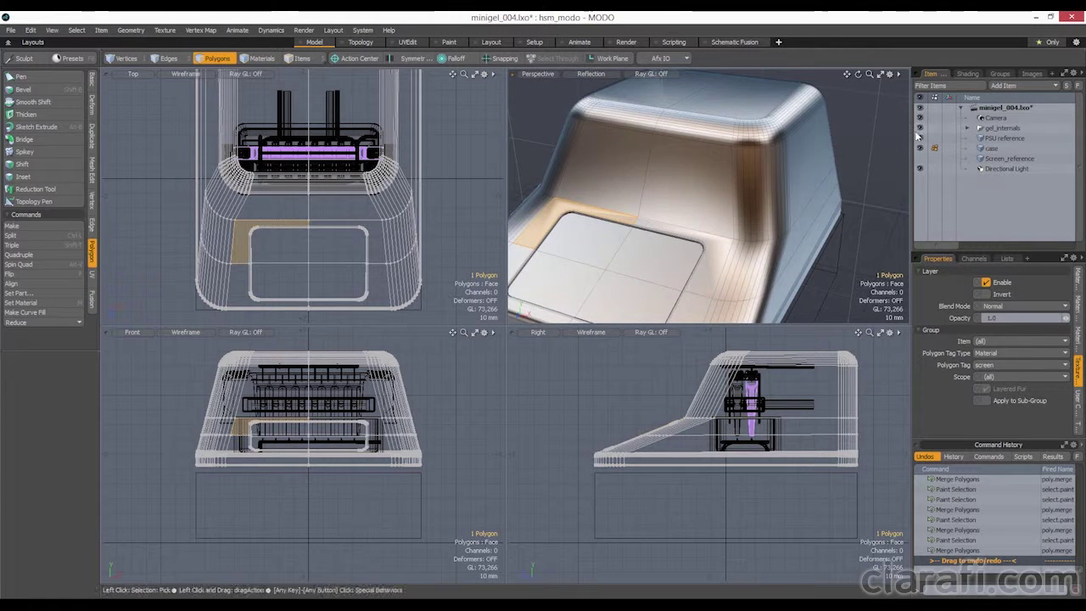
pyautogui.press('Escape')
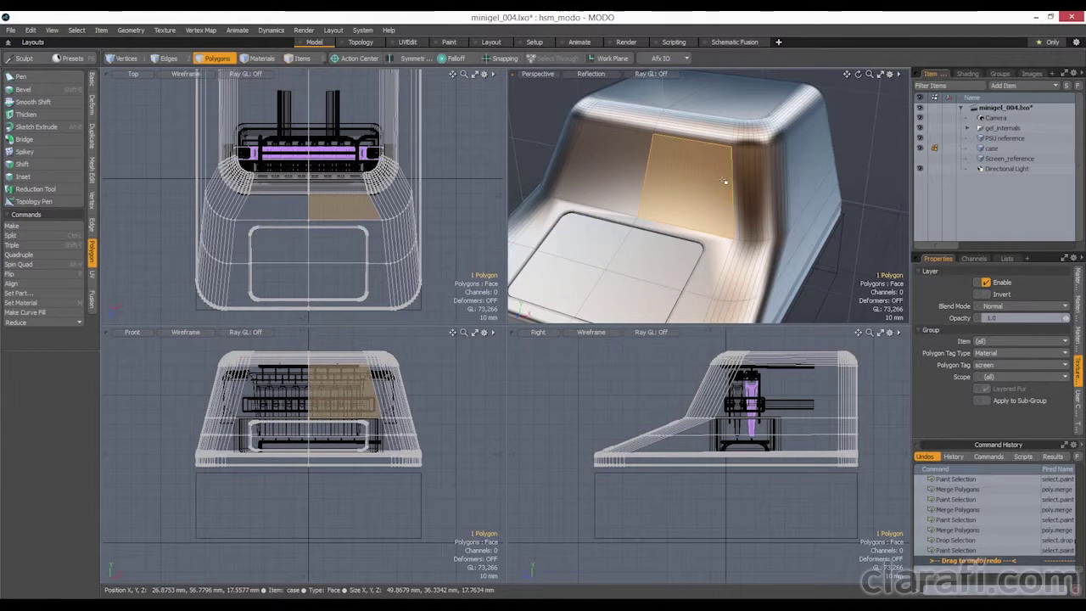
pyautogui.press('l')
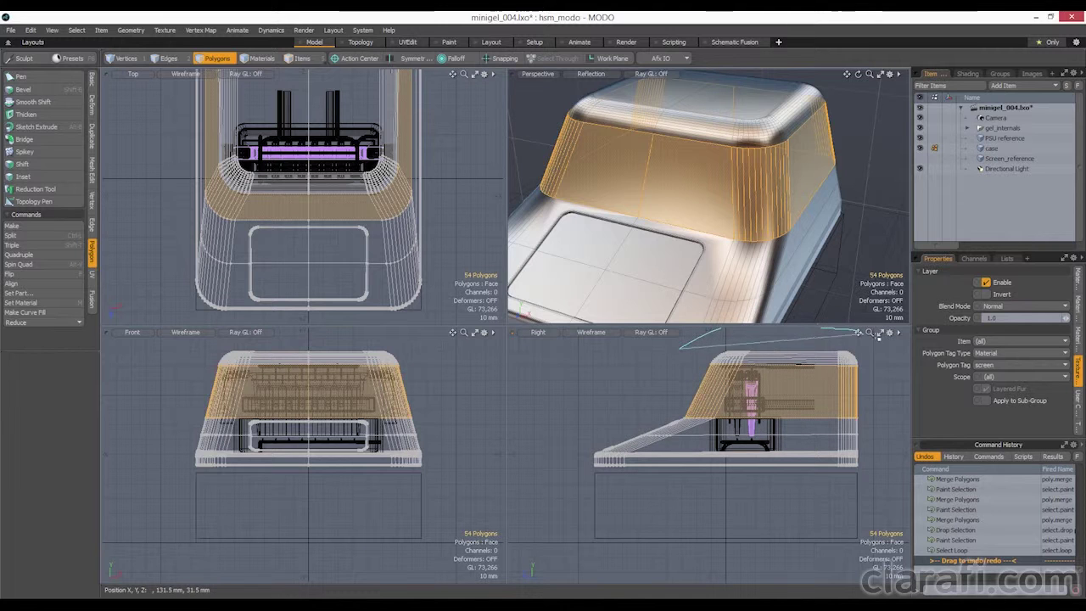
pyautogui.moveTo(896, 374); pyautogui.dragTo(671, 404, button='right')
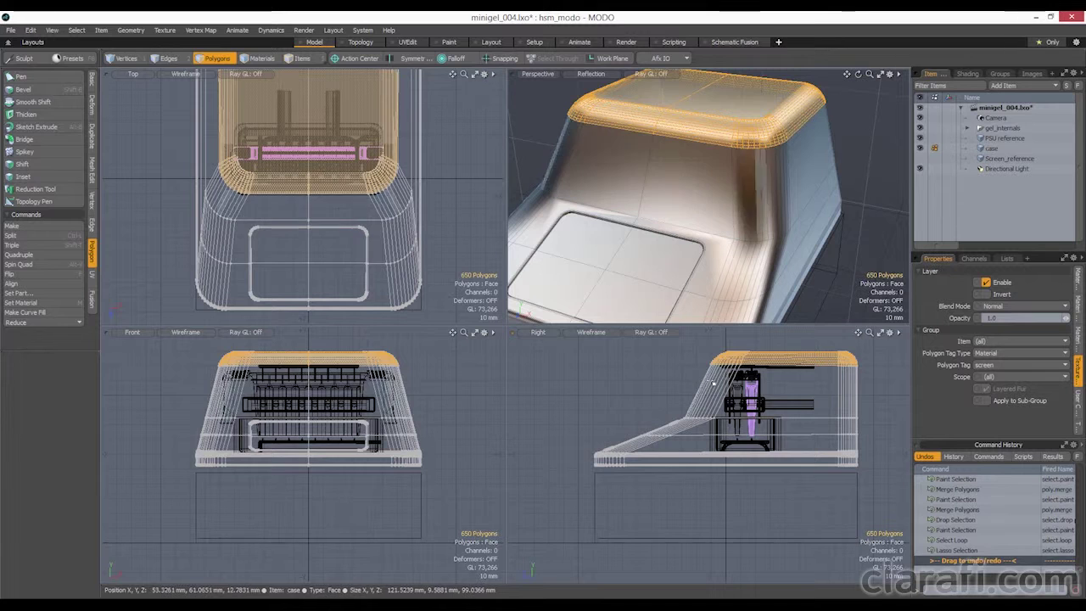
pyautogui.hotkey('shift', 'Up')
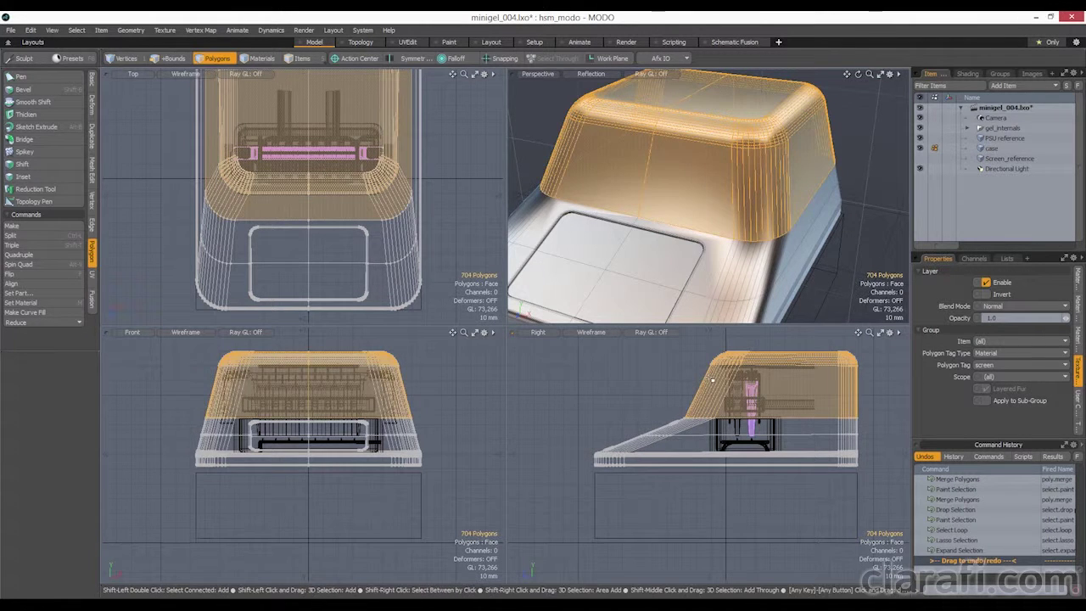
pyautogui.hotkey('ctrl', 'x')
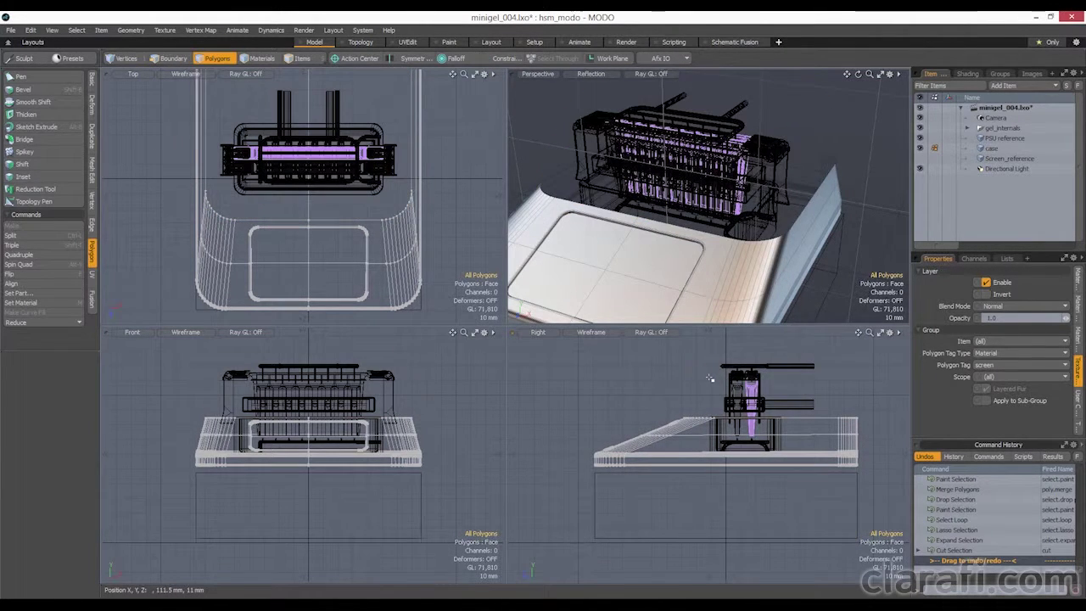
pyautogui.hotkey('ctrl', 'v')
pyautogui.click(860, 175)
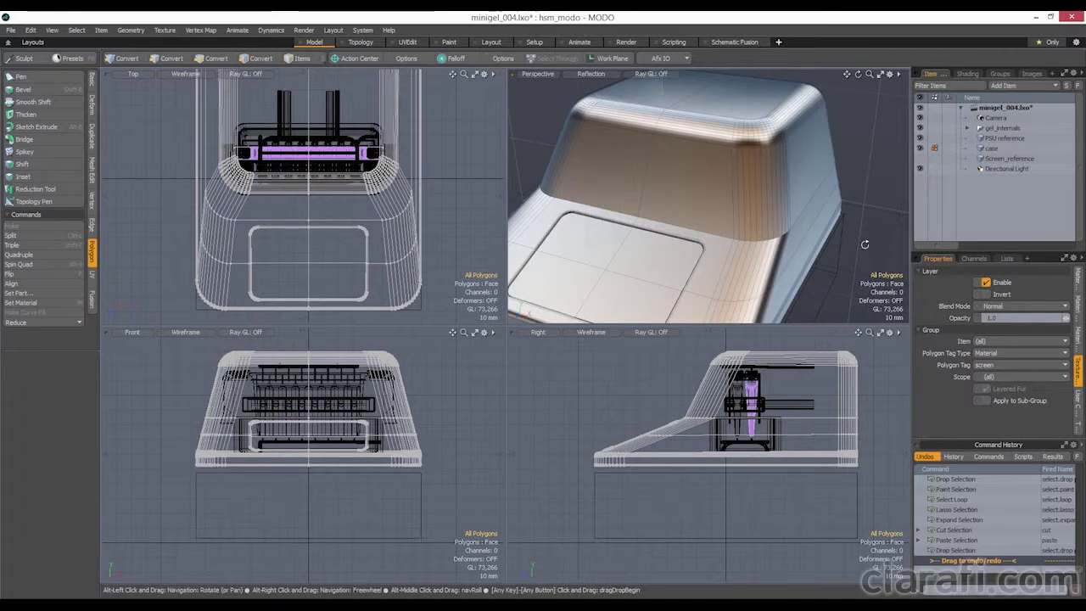
# Maximize the perspective view, set the active meshes' wireframe overlay to None, and examine the shading on the case's hood and front corners
pyautogui.keyDown('alt'); pyautogui.moveTo(865, 243); pyautogui.dragTo(705, 203); pyautogui.keyUp('alt')
pyautogui.scroll(2, 730, 223)
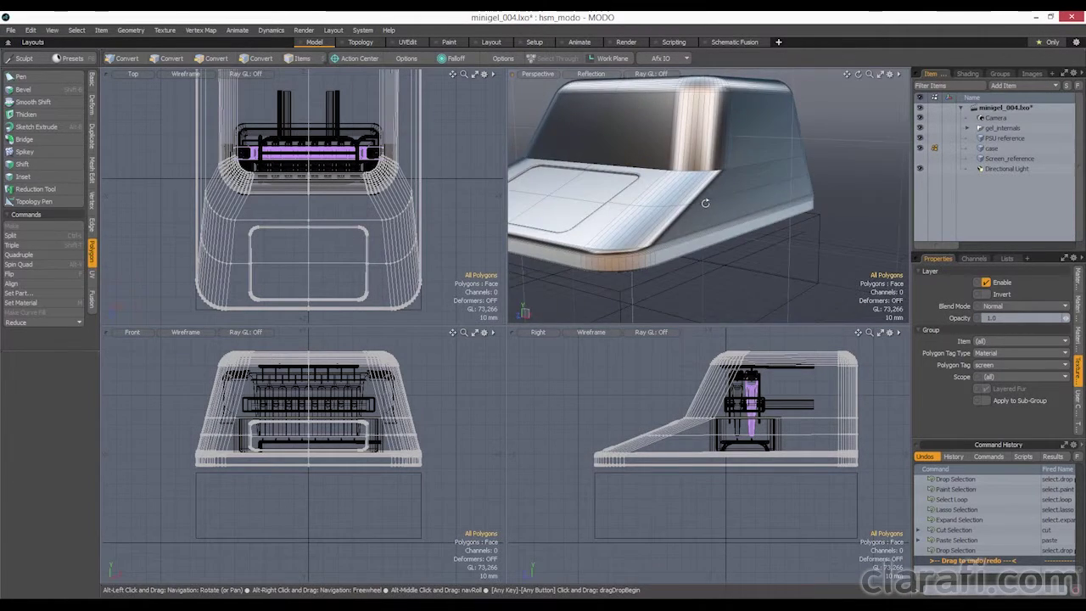
pyautogui.hotkey('ctrl', 'space')
pyautogui.keyDown('alt'); pyautogui.moveTo(471, 326); pyautogui.dragTo(530, 337); pyautogui.keyUp('alt')
pyautogui.press('o')
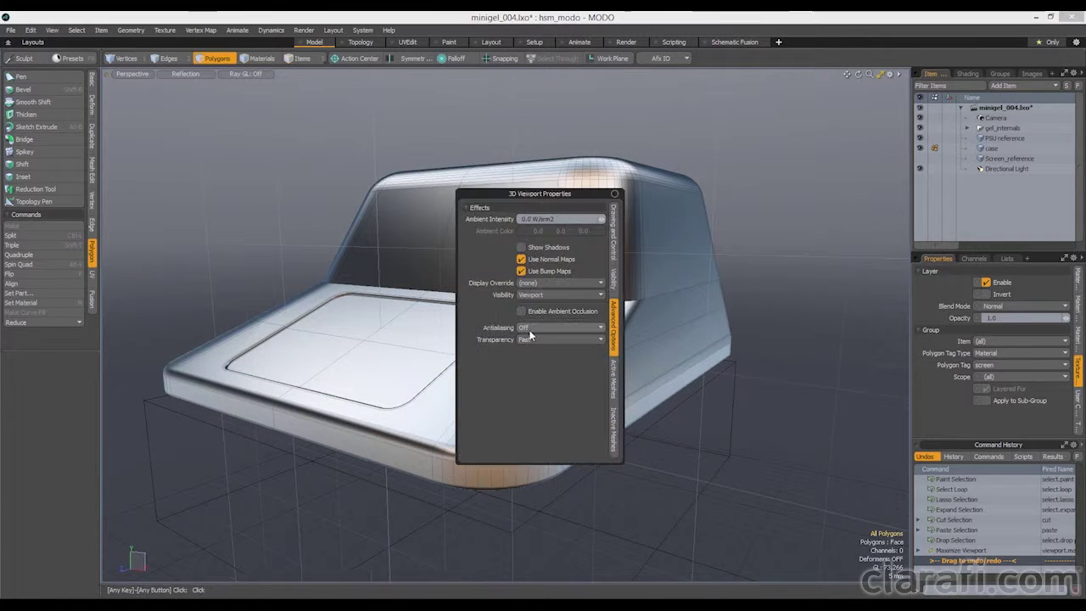
pyautogui.click(614, 225)
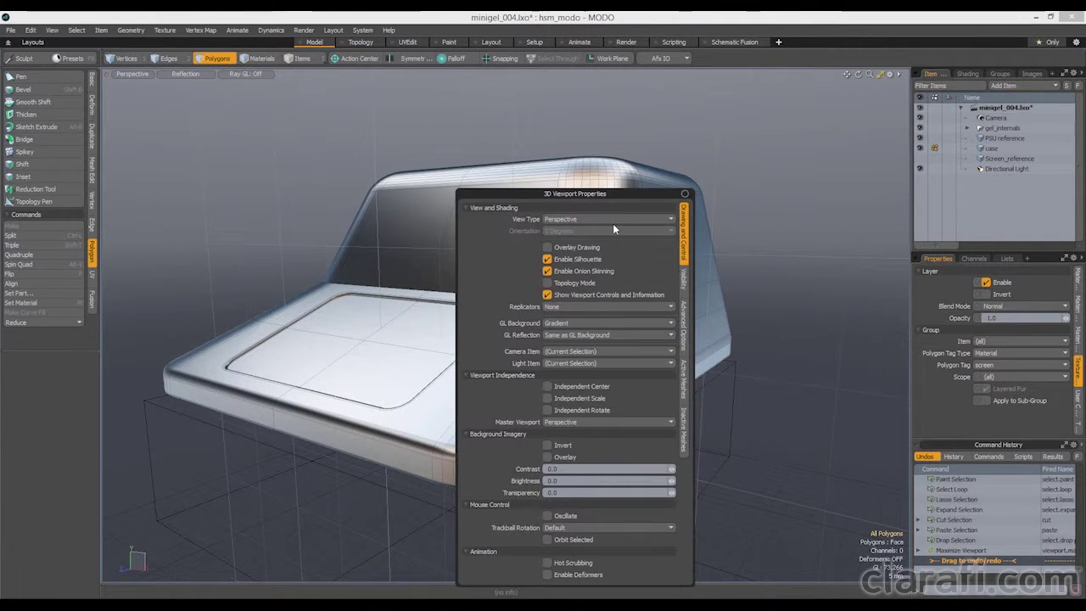
pyautogui.click(684, 275)
pyautogui.click(612, 378)
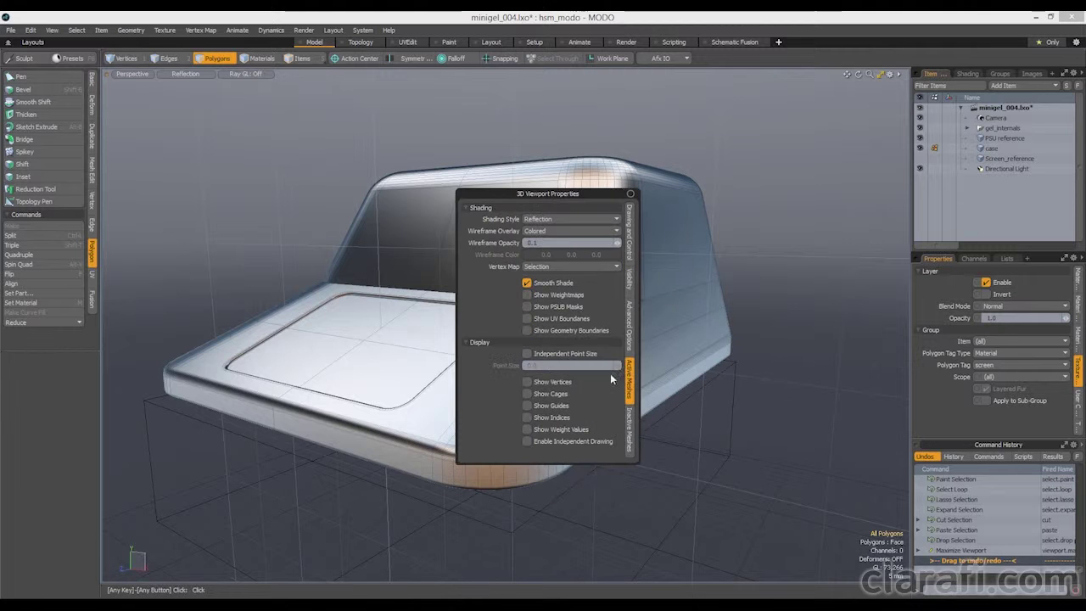
pyautogui.click(555, 213)
pyautogui.moveTo(796, 238)
pyautogui.keyDown('alt'); pyautogui.mouseDown()
pyautogui.moveTo(763, 252)
pyautogui.moveTo(807, 246)
pyautogui.moveTo(797, 255)
pyautogui.moveTo(831, 233)
pyautogui.moveTo(834, 243)
pyautogui.moveTo(806, 257)
pyautogui.mouseUp(); pyautogui.keyUp('alt')
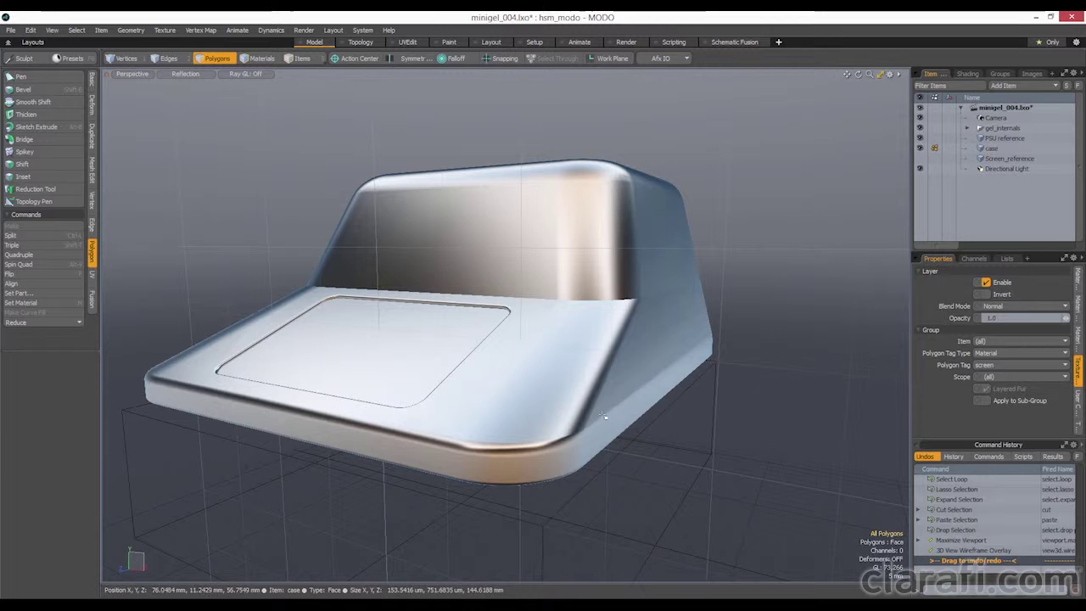
pyautogui.keyDown('alt'); pyautogui.moveTo(698, 378); pyautogui.dragTo(581, 422); pyautogui.keyUp('alt')
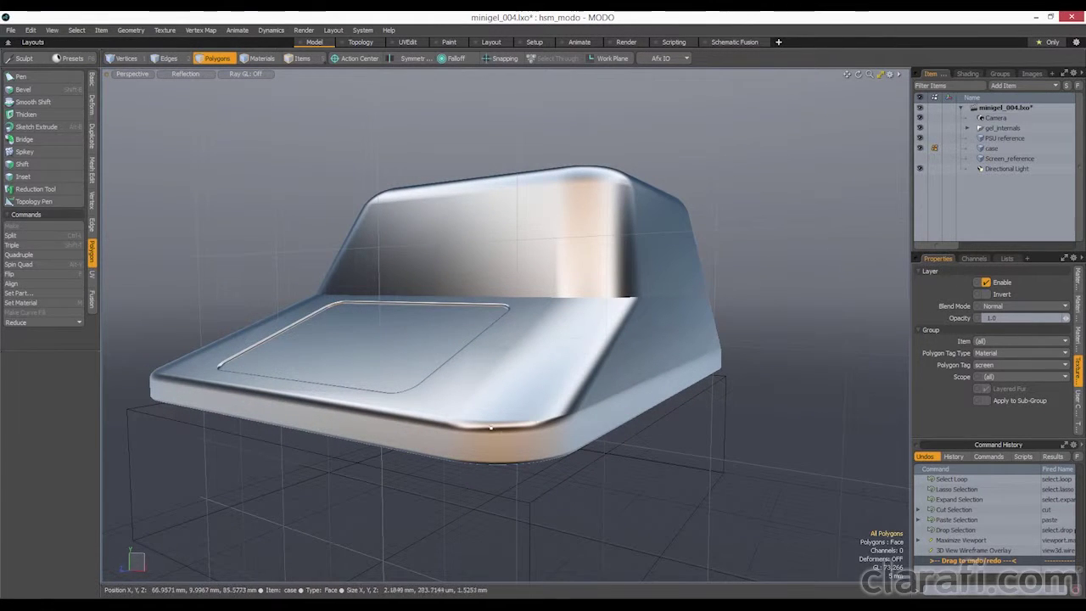
pyautogui.keyDown('alt'); pyautogui.moveTo(491, 429); pyautogui.dragTo(529, 409); pyautogui.keyUp('alt')
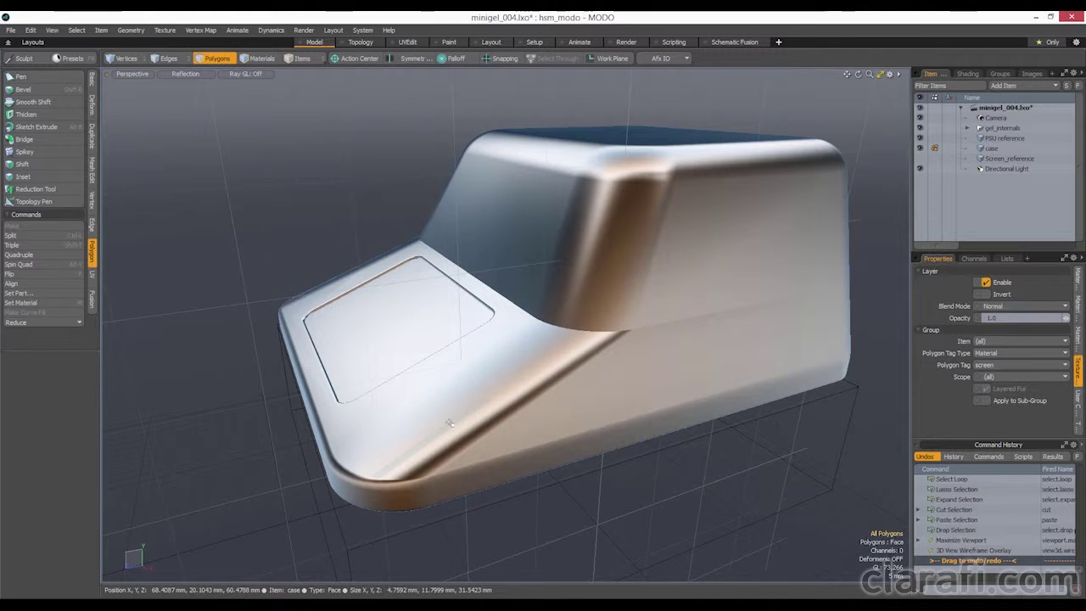
# Turn the active meshes' wireframe overlay back on and view the case's front corner
pyautogui.press('o')
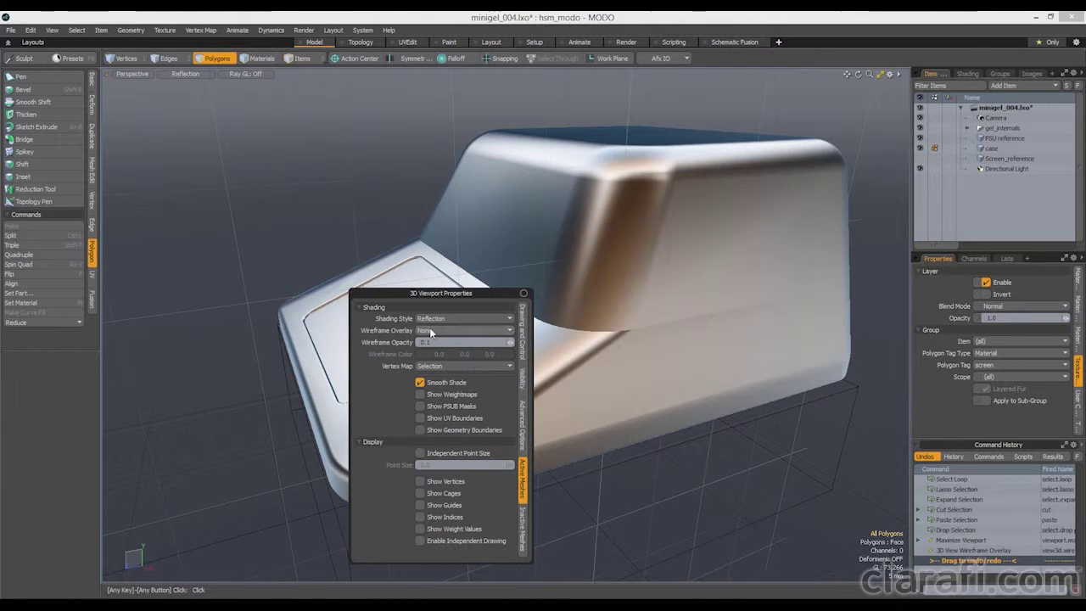
pyautogui.click(265, 346)
pyautogui.keyDown('alt'); pyautogui.moveTo(269, 351); pyautogui.dragTo(573, 447); pyautogui.keyUp('alt')
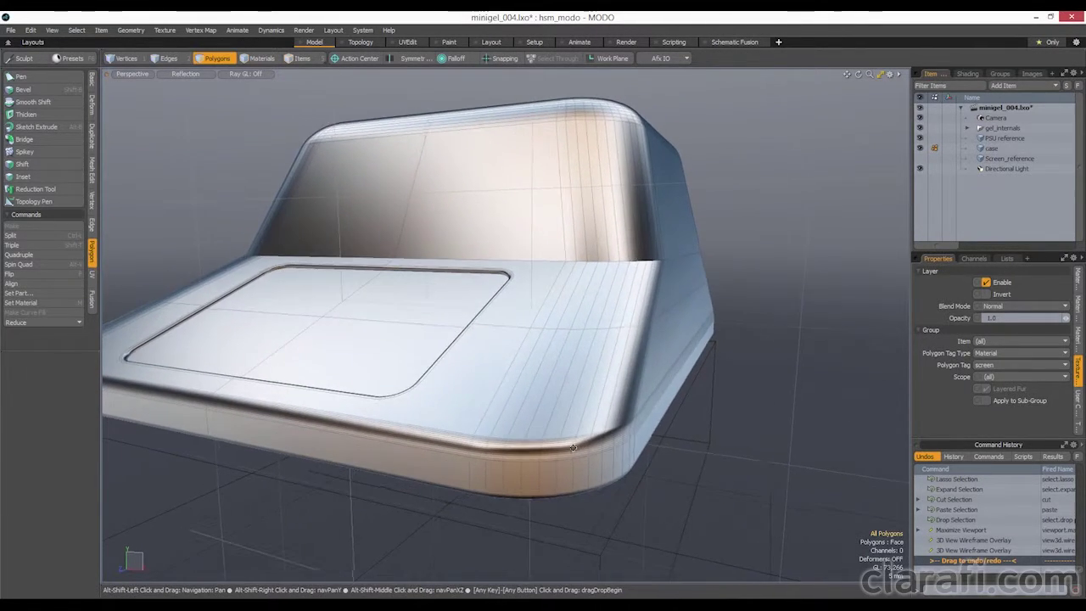
# Select all non-planar polygons of the case through the polygon statistics by type and inspect them around the hood's upper corner
pyautogui.click(1007, 258)
pyautogui.moveTo(1008, 439); pyautogui.dragTo(1015, 593)
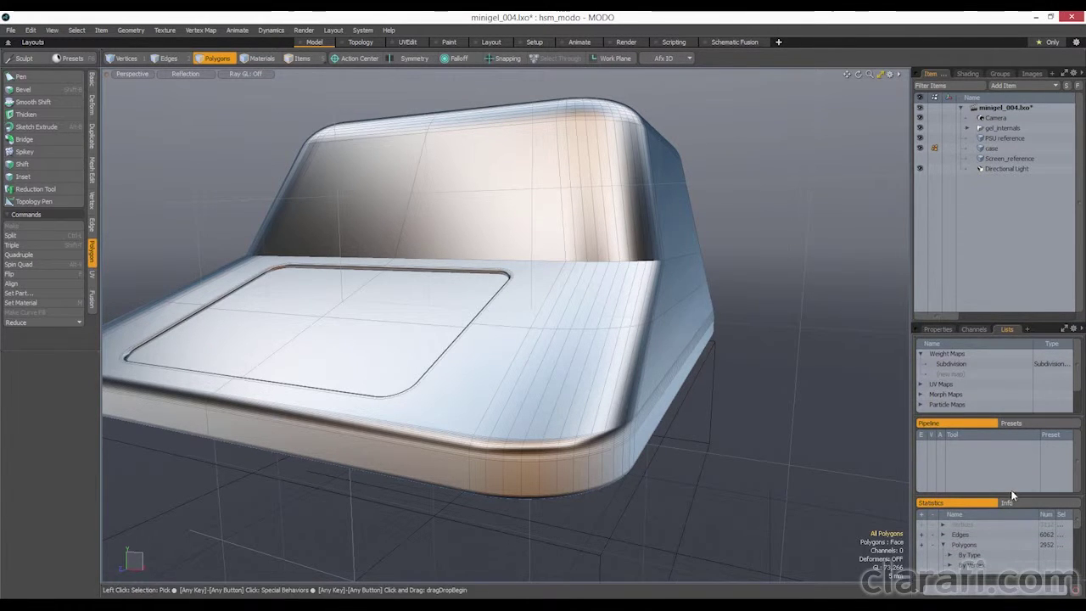
pyautogui.moveTo(1012, 497); pyautogui.dragTo(1005, 387)
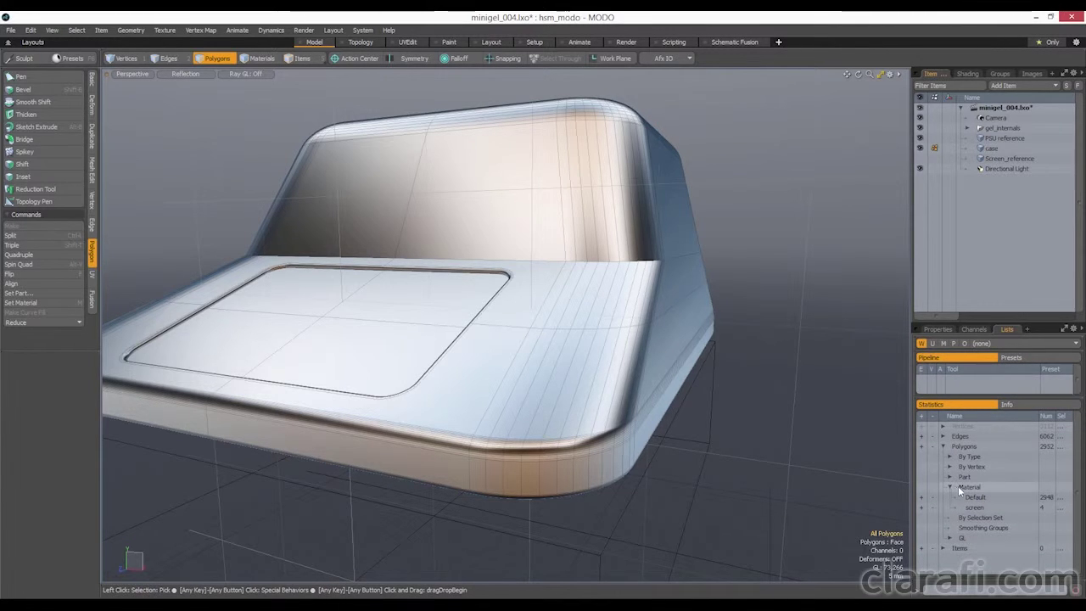
pyautogui.click(950, 455)
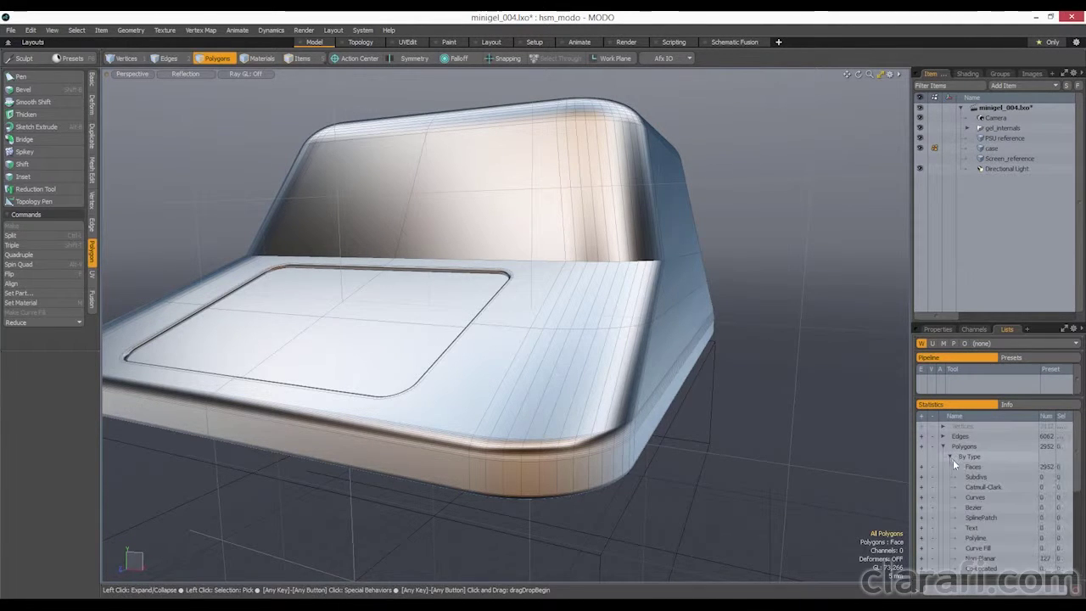
pyautogui.click(920, 558)
pyautogui.keyDown('alt'); pyautogui.moveTo(685, 149); pyautogui.dragTo(646, 288); pyautogui.keyUp('alt')
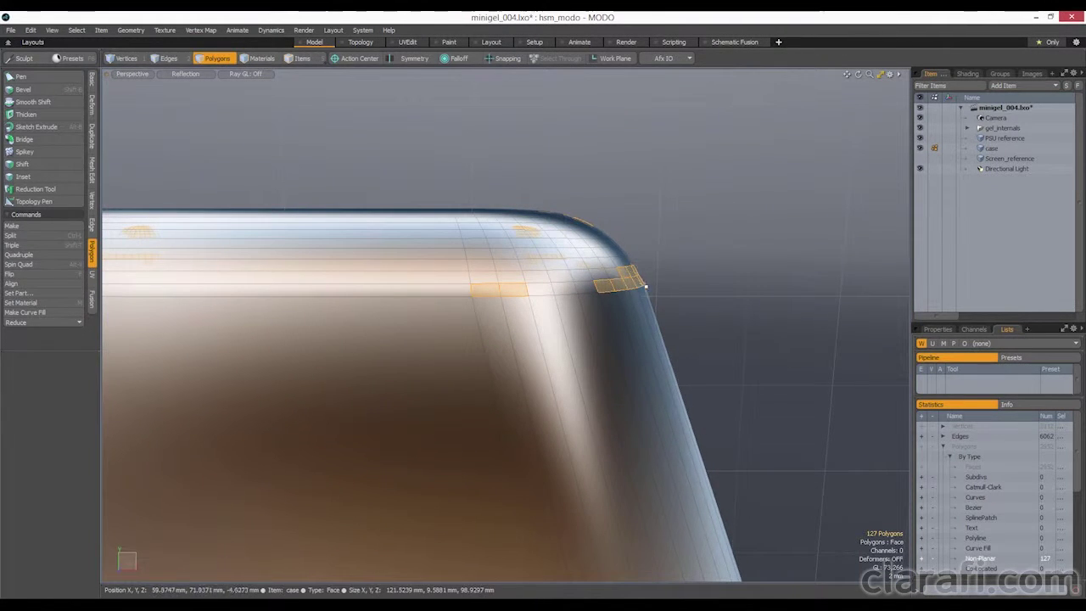
pyautogui.moveTo(681, 294)
pyautogui.keyDown('alt'); pyautogui.mouseDown()
pyautogui.moveTo(417, 300)
pyautogui.moveTo(708, 280)
pyautogui.moveTo(696, 282)
pyautogui.mouseUp(); pyautogui.keyUp('alt')
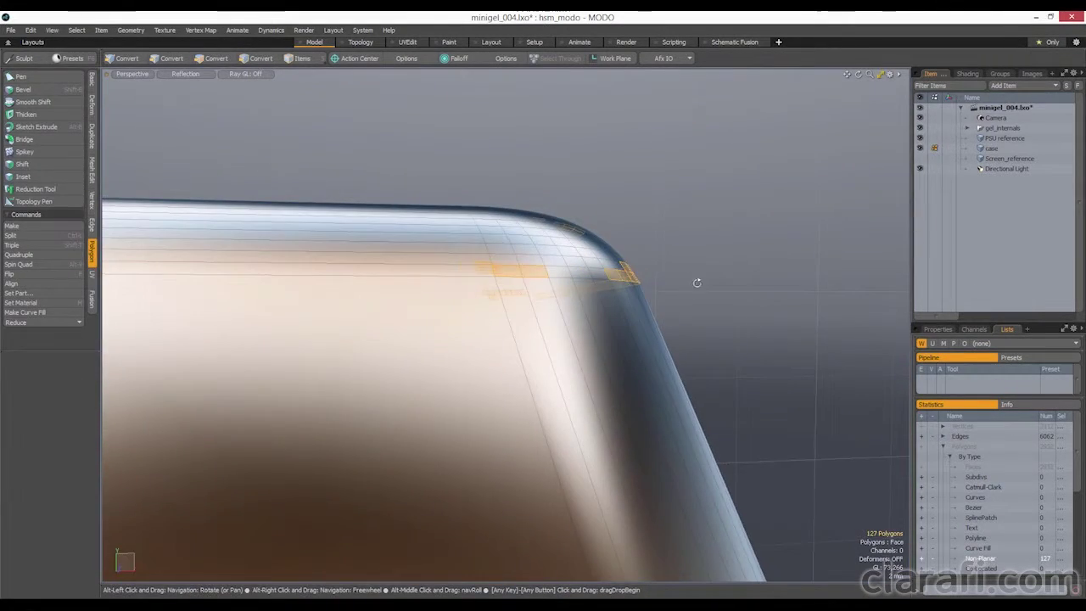
# Clear the polygon selection, return to the four-view layout, and examine the hood's rounded front corner in edge mode
pyautogui.keyDown('ctrl'); pyautogui.keyDown('alt'); pyautogui.moveTo(734, 318); pyautogui.dragTo(636, 322); pyautogui.keyUp('alt'); pyautogui.keyUp('ctrl')
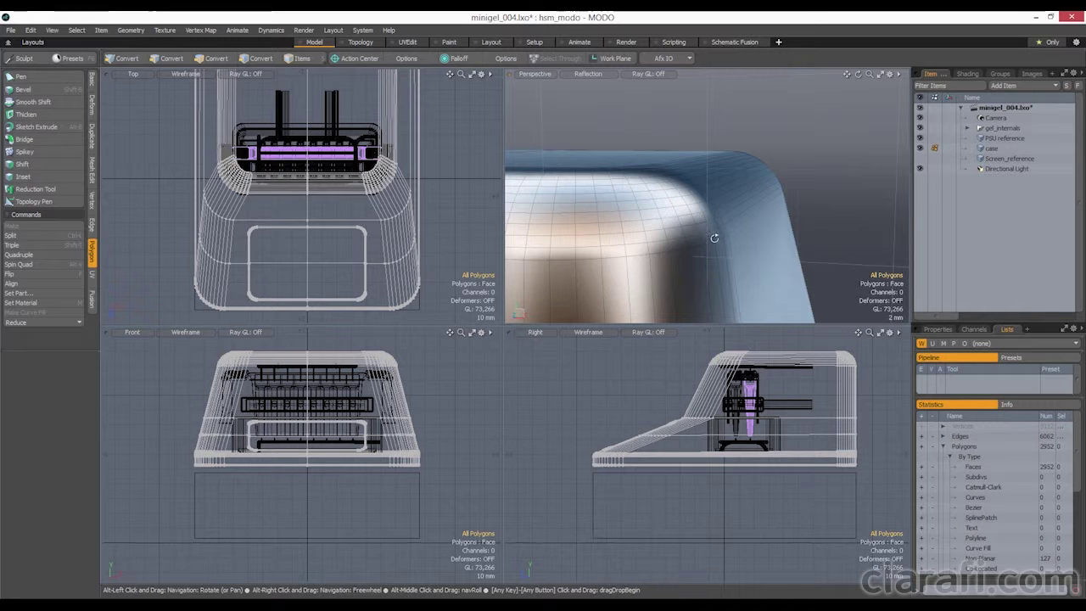
pyautogui.moveTo(724, 231)
pyautogui.keyDown('alt'); pyautogui.mouseDown()
pyautogui.moveTo(728, 209)
pyautogui.moveTo(732, 232)
pyautogui.mouseUp(); pyautogui.keyUp('alt')
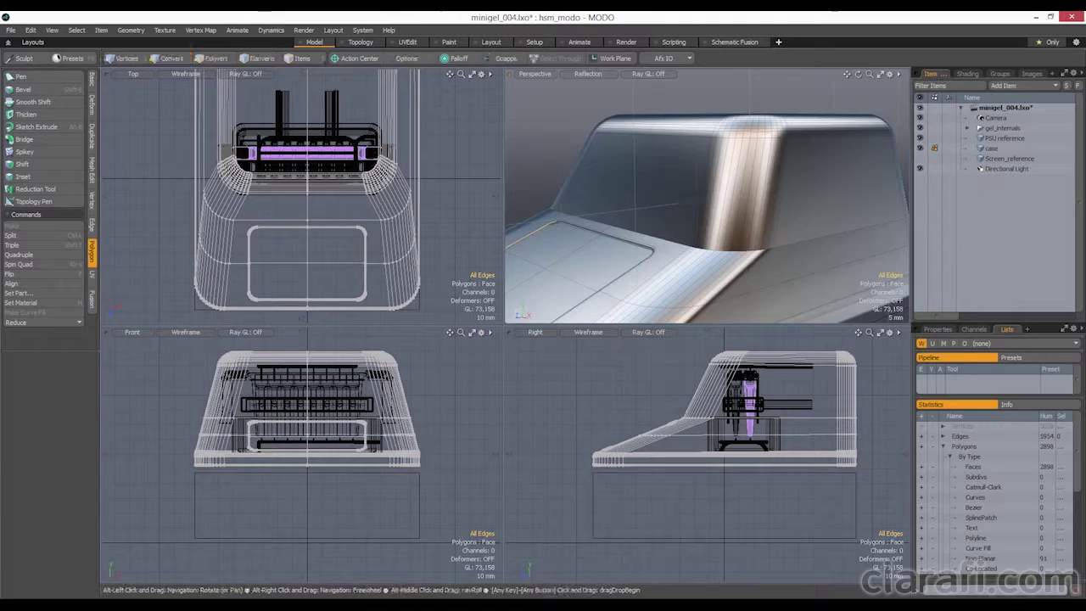
pyautogui.moveTo(679, 239)
pyautogui.keyDown('alt'); pyautogui.mouseDown()
pyautogui.moveTo(670, 243)
pyautogui.moveTo(681, 238)
pyautogui.mouseUp(); pyautogui.keyUp('alt')
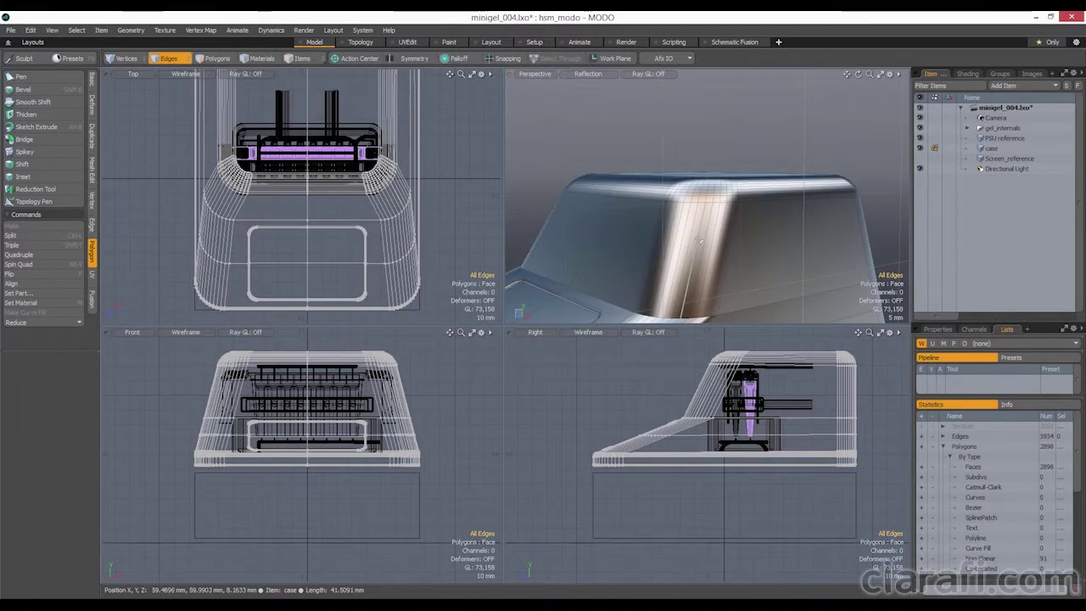